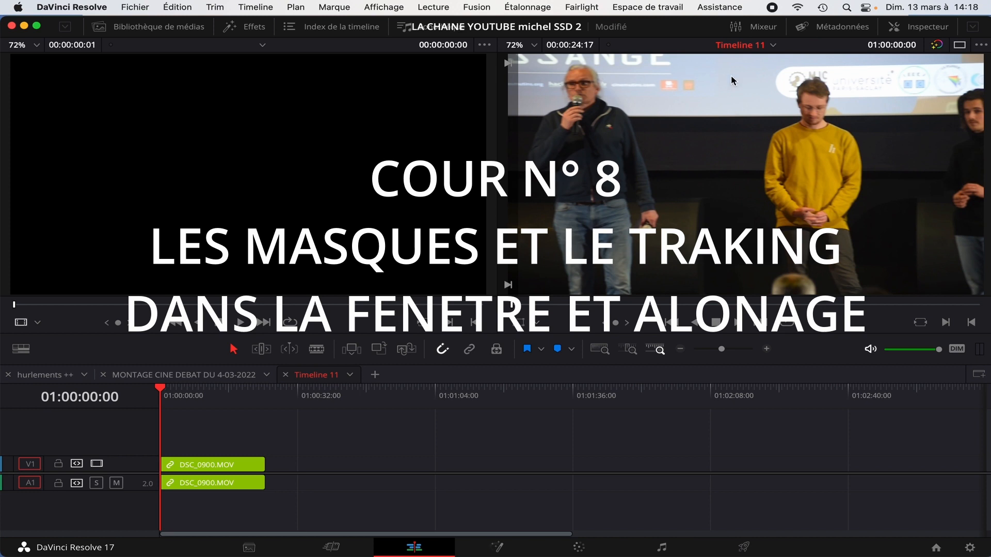
# Show a single viewer for the timeline, open the clip on the Color page, and hide the gallery and clip thumbnails.
pyautogui.click(961, 45)
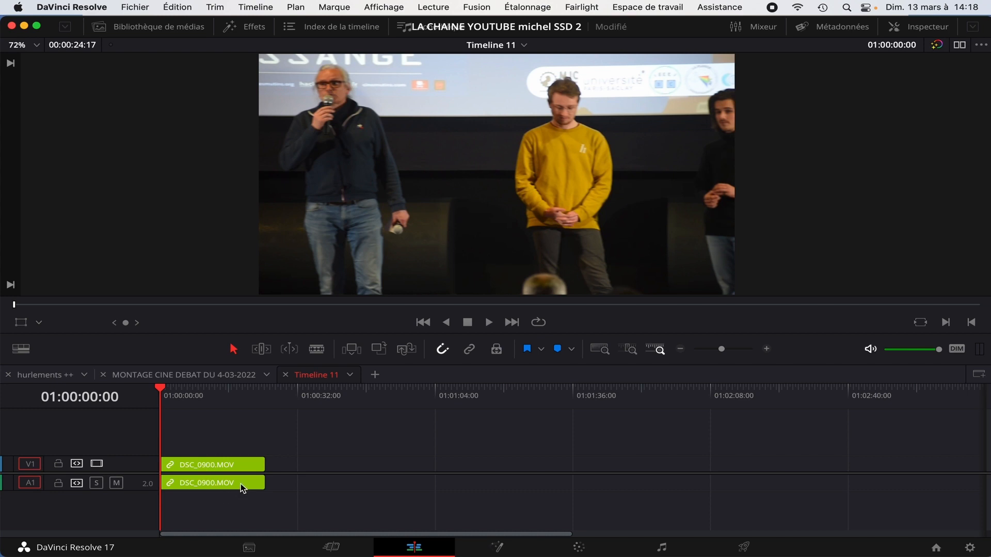
pyautogui.click(579, 550)
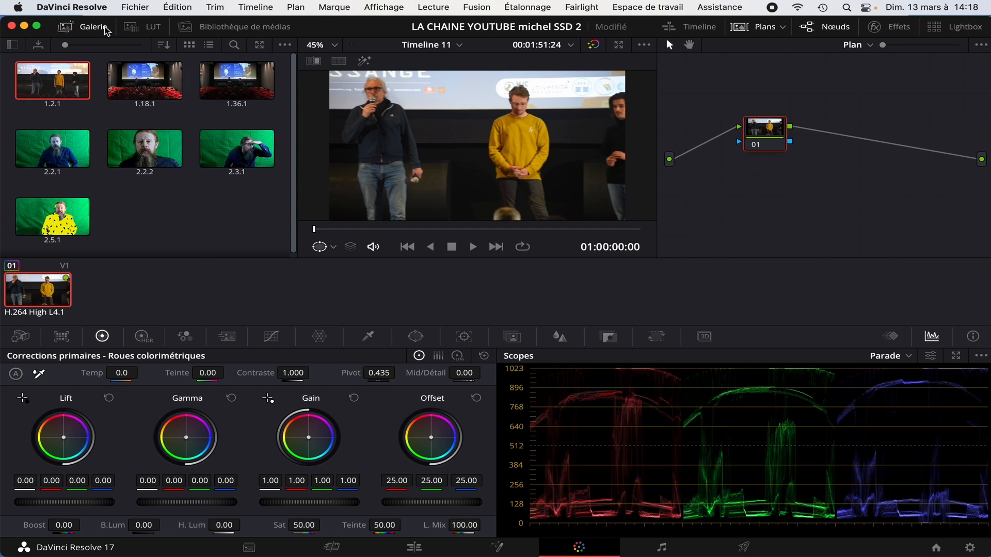
pyautogui.click(66, 28)
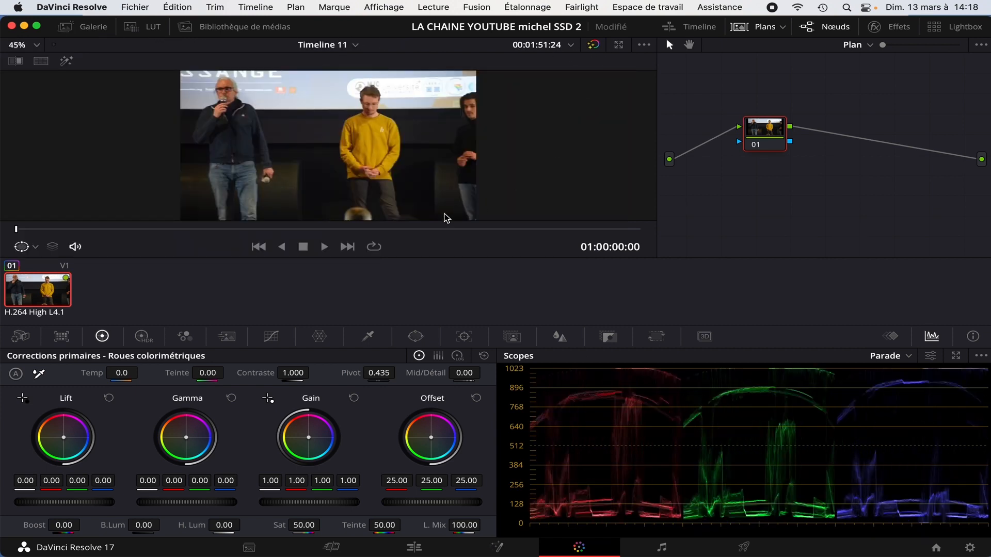
pyautogui.click(741, 29)
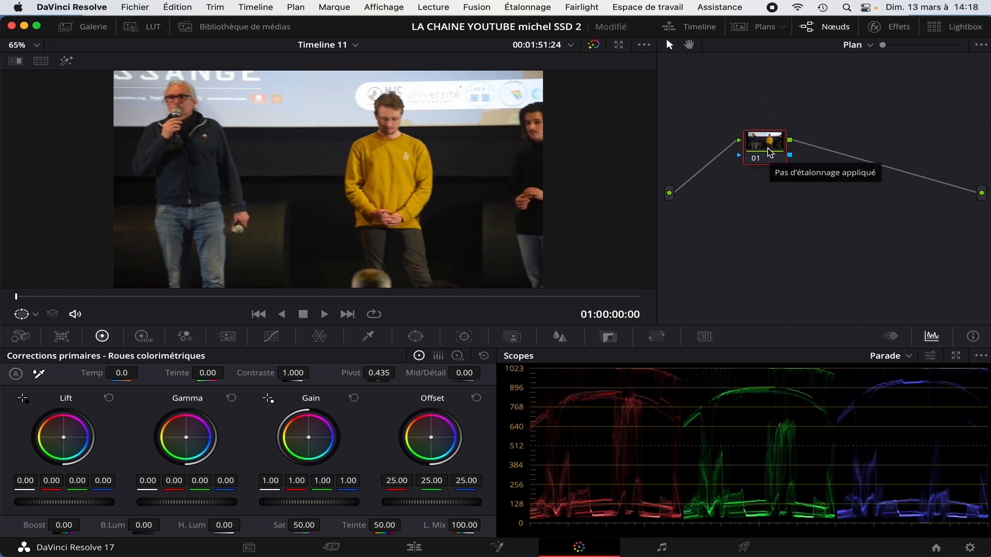
# Add a corrector node and insert it in series between node 01 and the output.
pyautogui.rightClick(813, 189)
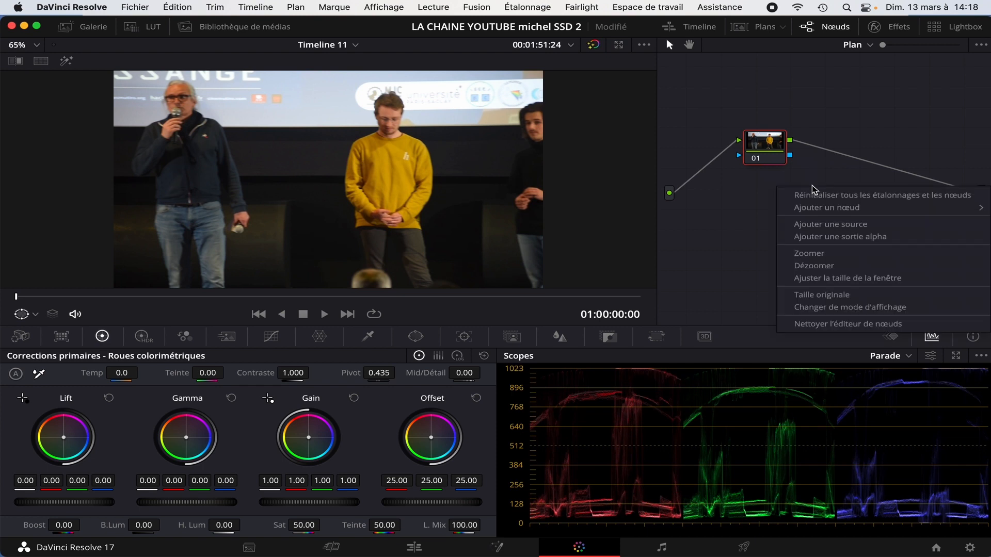
pyautogui.moveTo(811, 207)
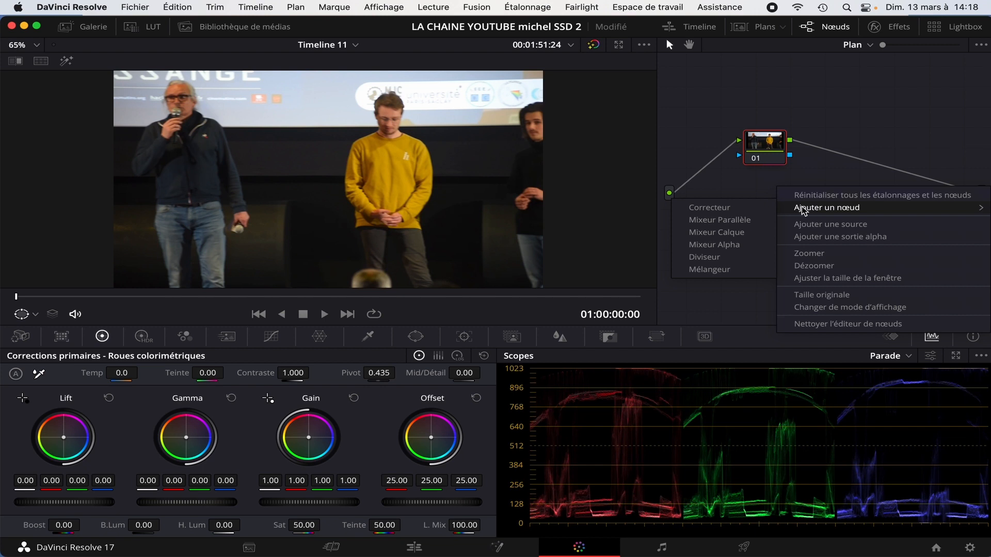
pyautogui.click(708, 209)
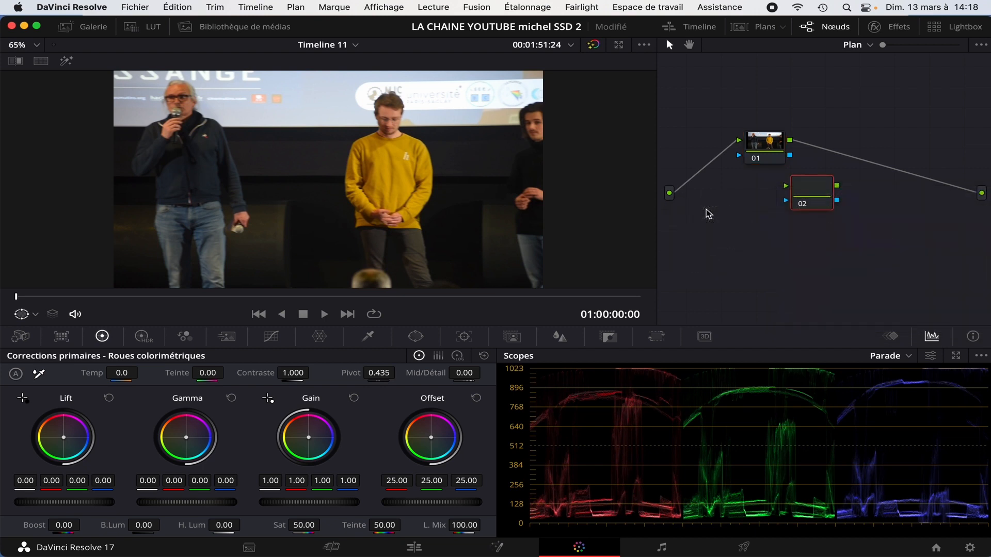
pyautogui.moveTo(813, 191)
pyautogui.mouseDown()
pyautogui.moveTo(788, 210)
pyautogui.moveTo(807, 210)
pyautogui.moveTo(856, 159)
pyautogui.mouseUp()
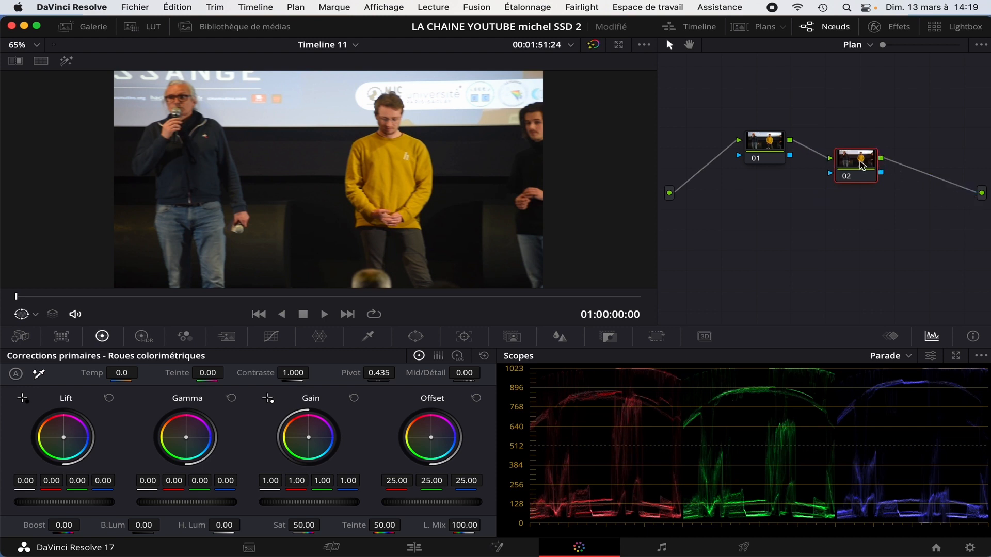
pyautogui.moveTo(861, 165); pyautogui.dragTo(866, 162)
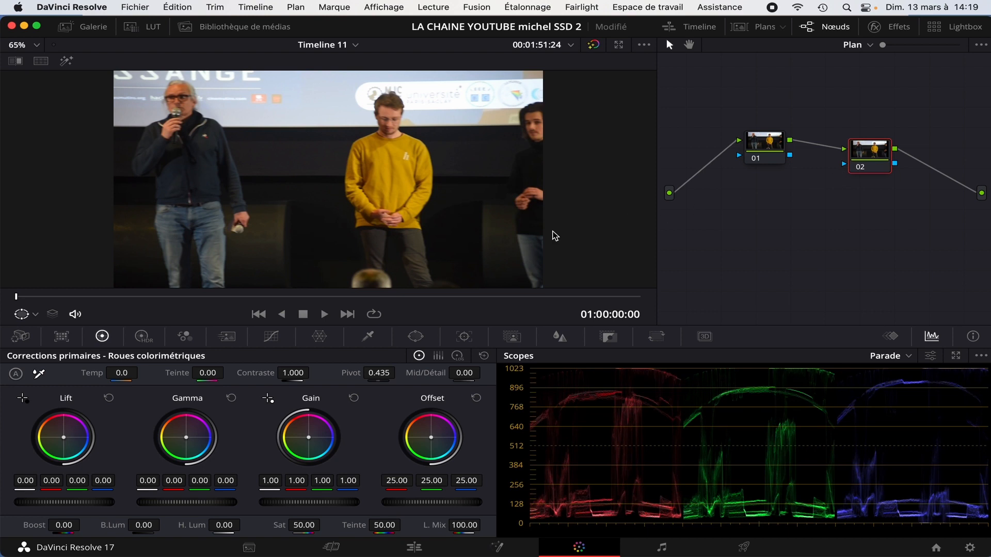
# Add a circular Power Window to node 02, make it taller with softness about 4.02, and place it over the man holding the microphone.
pyautogui.click(416, 338)
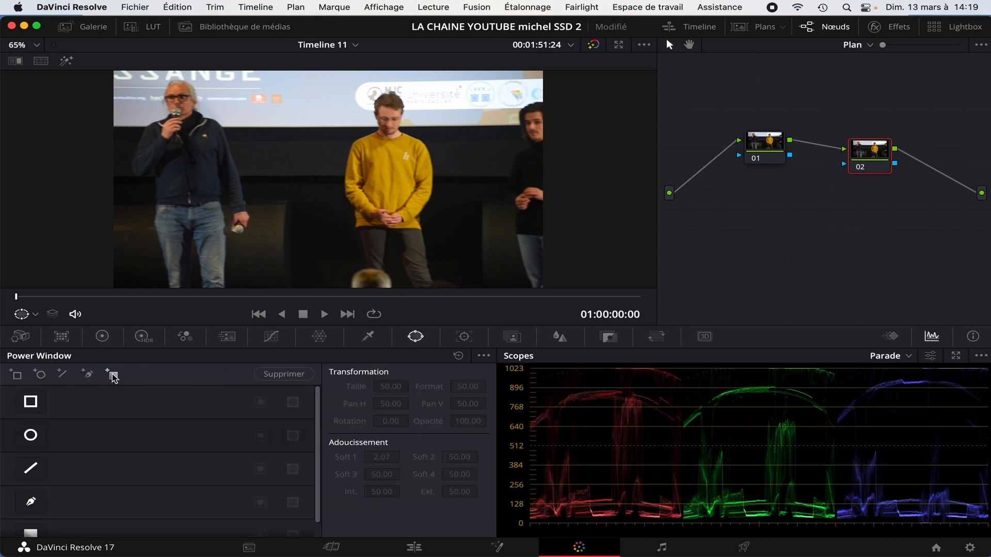
pyautogui.click(31, 436)
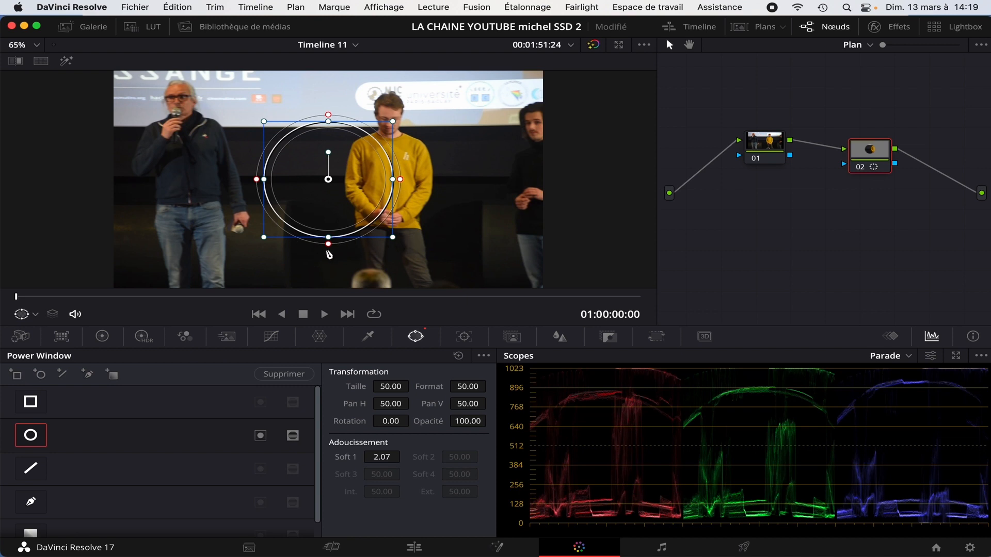
pyautogui.moveTo(329, 245)
pyautogui.mouseDown()
pyautogui.moveTo(328, 261)
pyautogui.moveTo(328, 229)
pyautogui.moveTo(325, 254)
pyautogui.mouseUp()
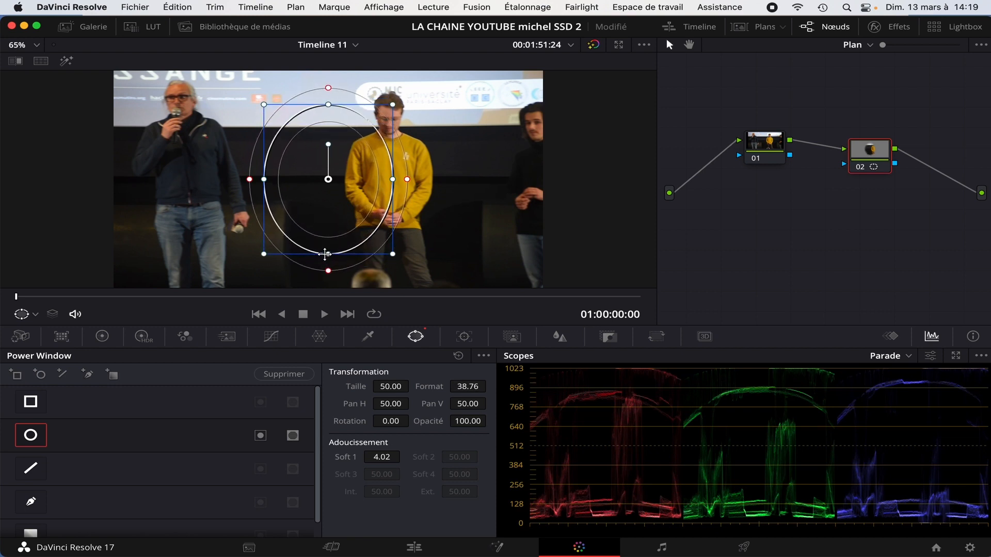
pyautogui.moveTo(329, 144); pyautogui.dragTo(170, 175)
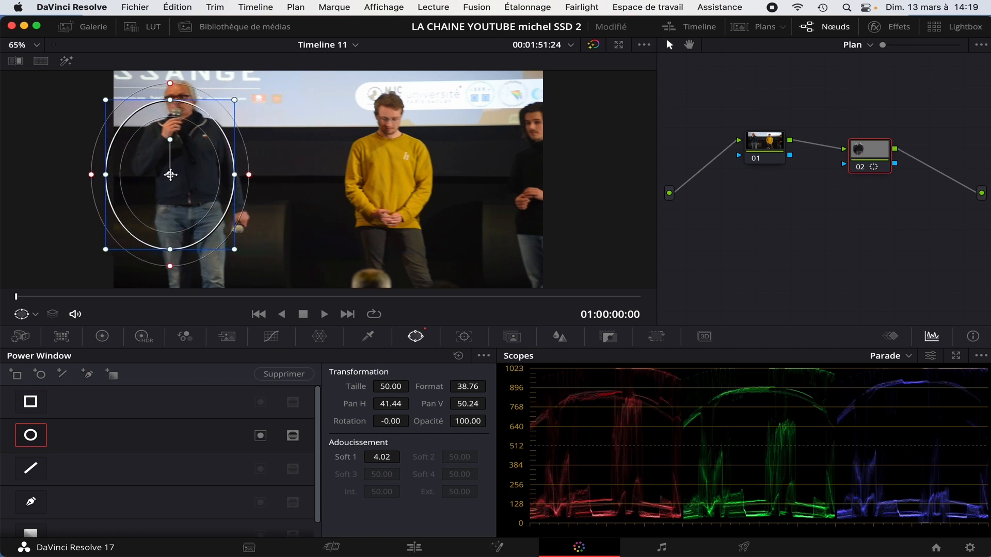
# Fit the ellipse around the man with the microphone, with size about 41.11, aspect about 24.35 and softness about 3.04.
pyautogui.moveTo(107, 177); pyautogui.dragTo(133, 175)
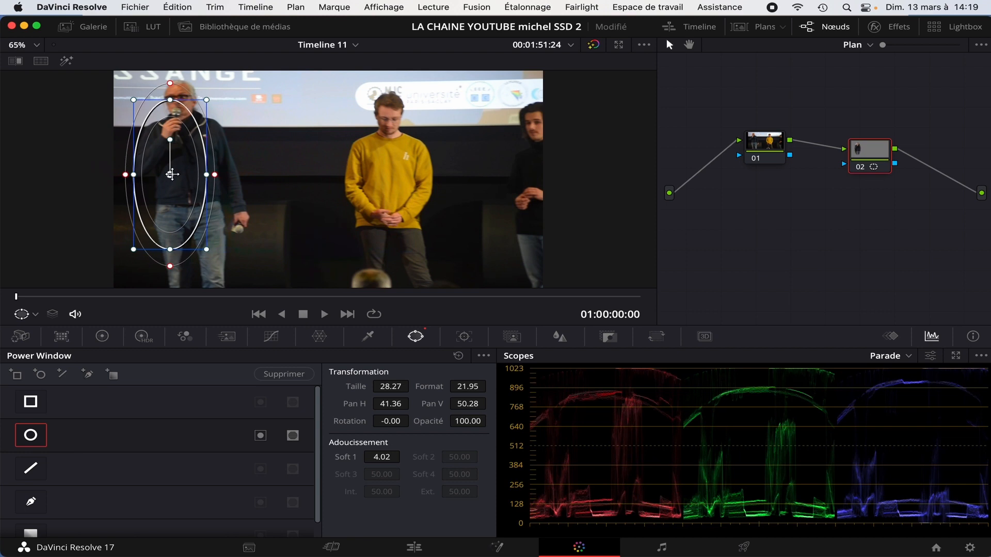
pyautogui.moveTo(207, 175)
pyautogui.mouseDown()
pyautogui.moveTo(229, 175)
pyautogui.moveTo(187, 172)
pyautogui.moveTo(191, 184)
pyautogui.mouseUp()
pyautogui.moveTo(190, 109); pyautogui.dragTo(189, 86)
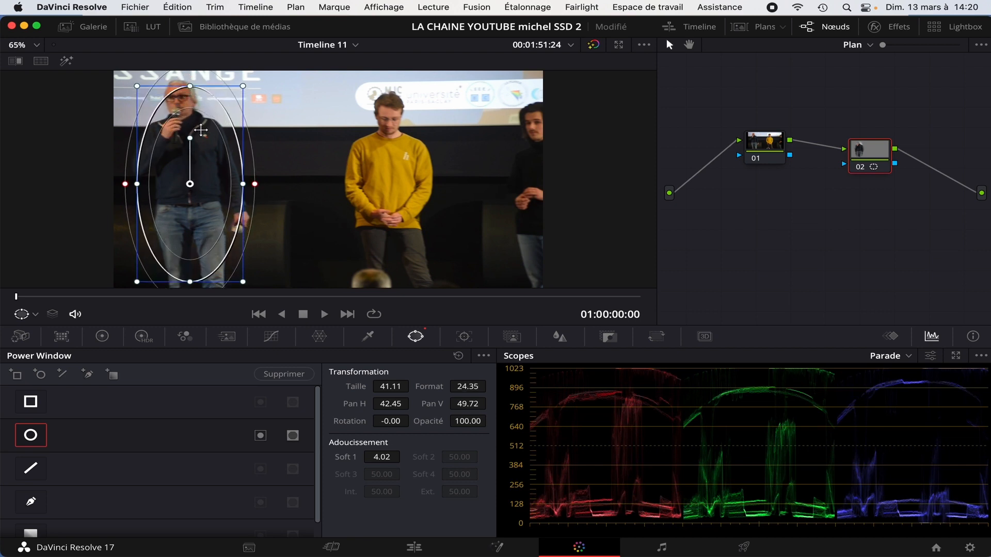
pyautogui.moveTo(256, 186); pyautogui.dragTo(254, 185)
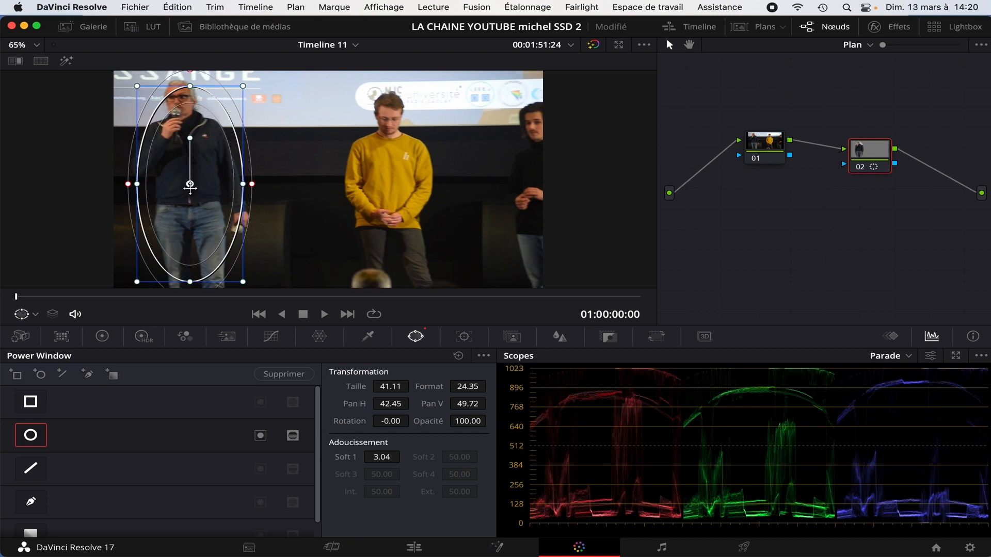
pyautogui.moveTo(190, 184); pyautogui.dragTo(183, 180)
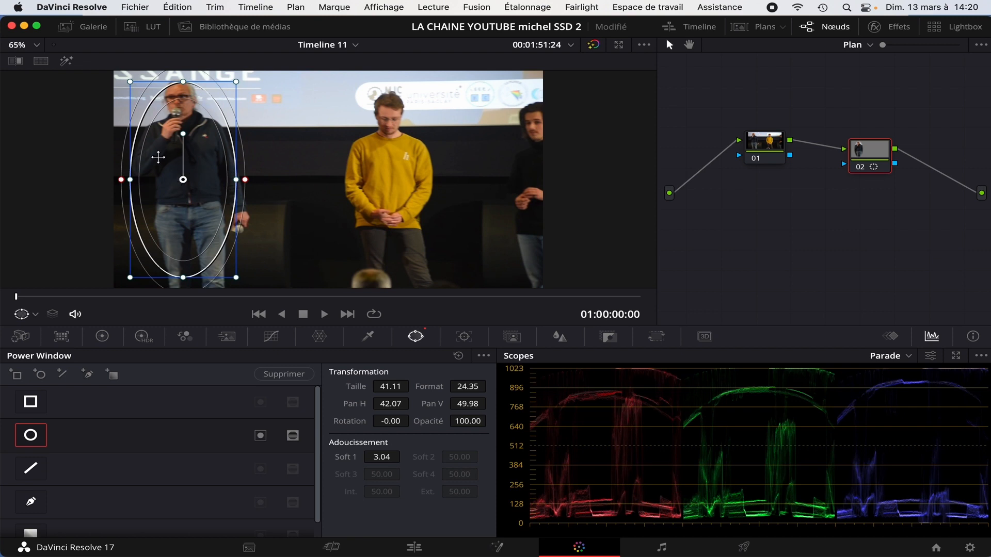
# Track the circular window forward through the whole clip, and return to the first frame.
pyautogui.moveTo(318, 292); pyautogui.dragTo(324, 292)
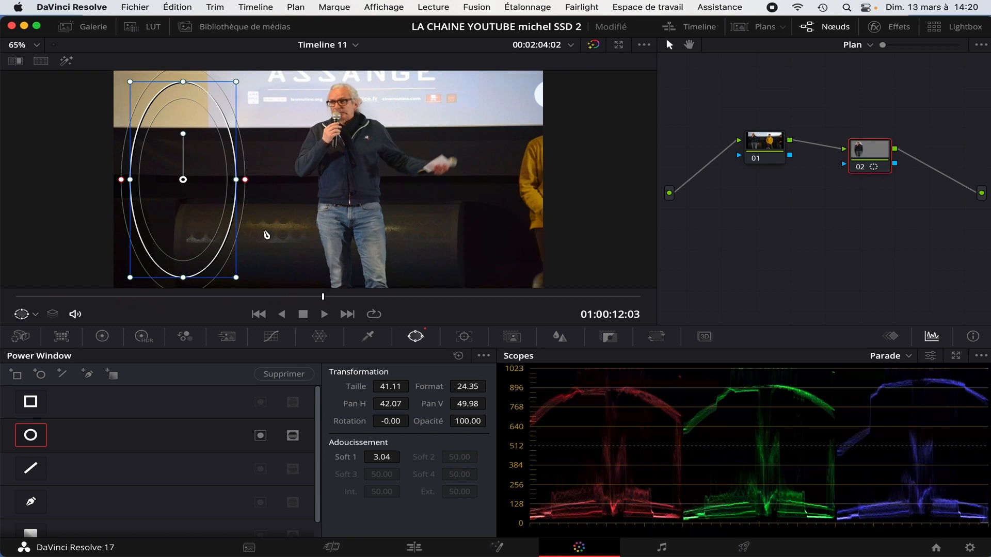
pyautogui.moveTo(324, 297); pyautogui.dragTo(14, 304)
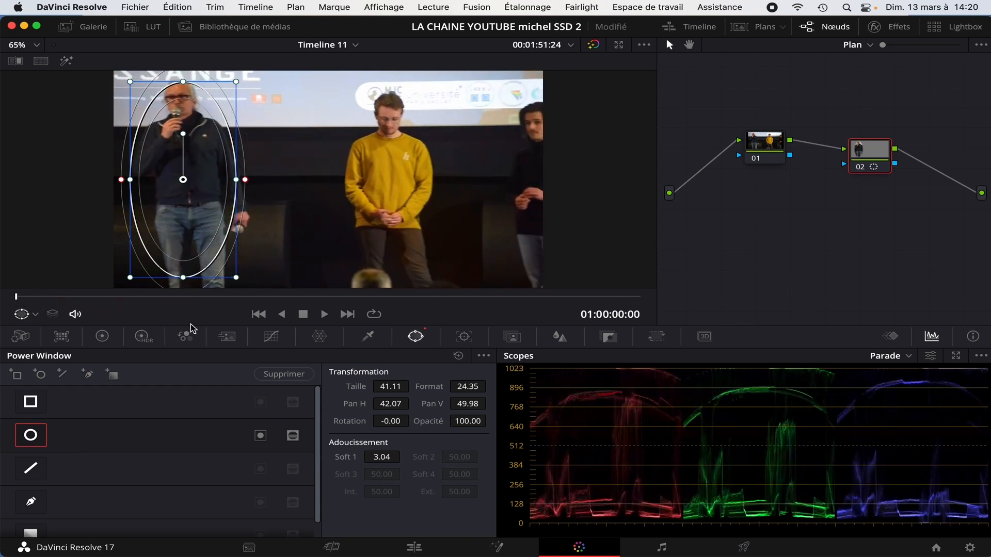
pyautogui.click(465, 339)
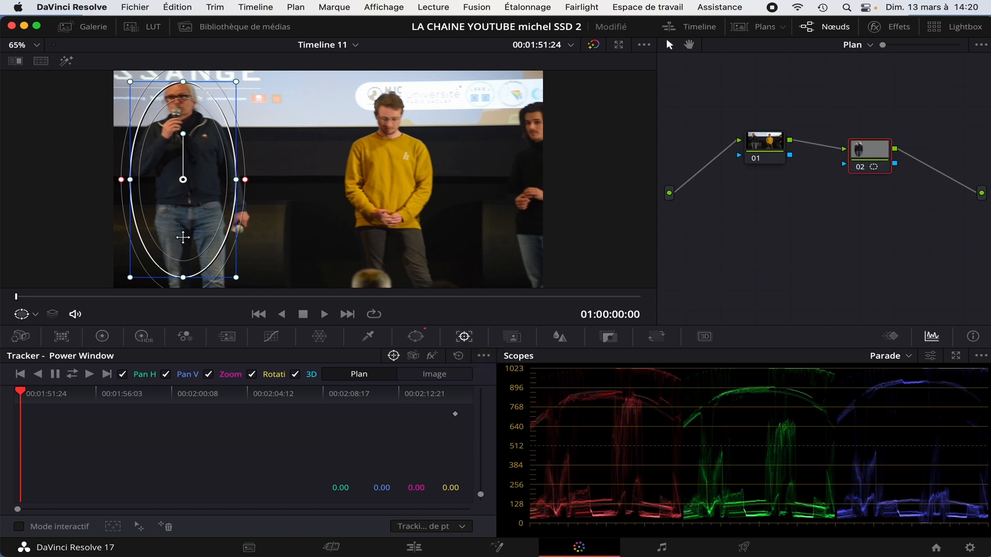
pyautogui.click(90, 379)
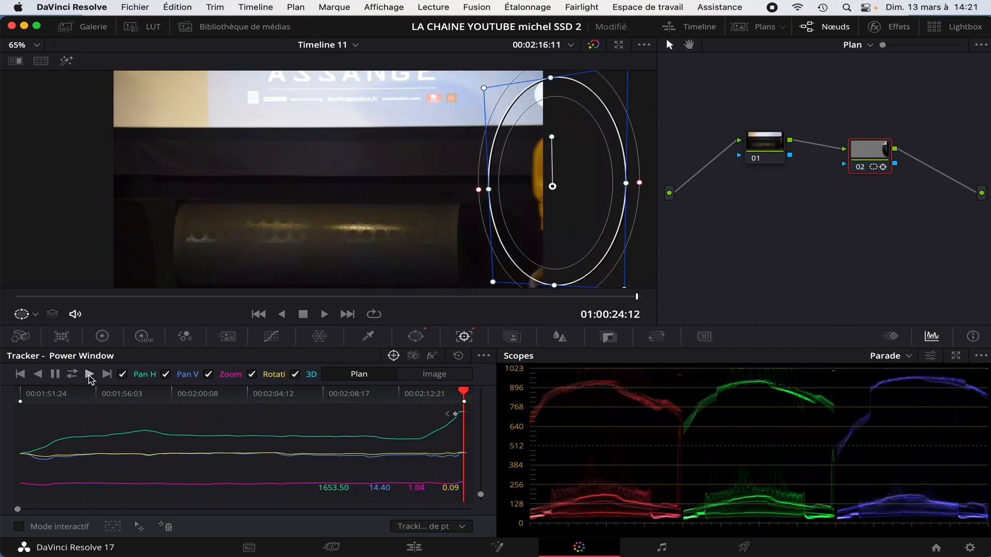
pyautogui.click(331, 297)
pyautogui.moveTo(331, 297); pyautogui.dragTo(15, 297)
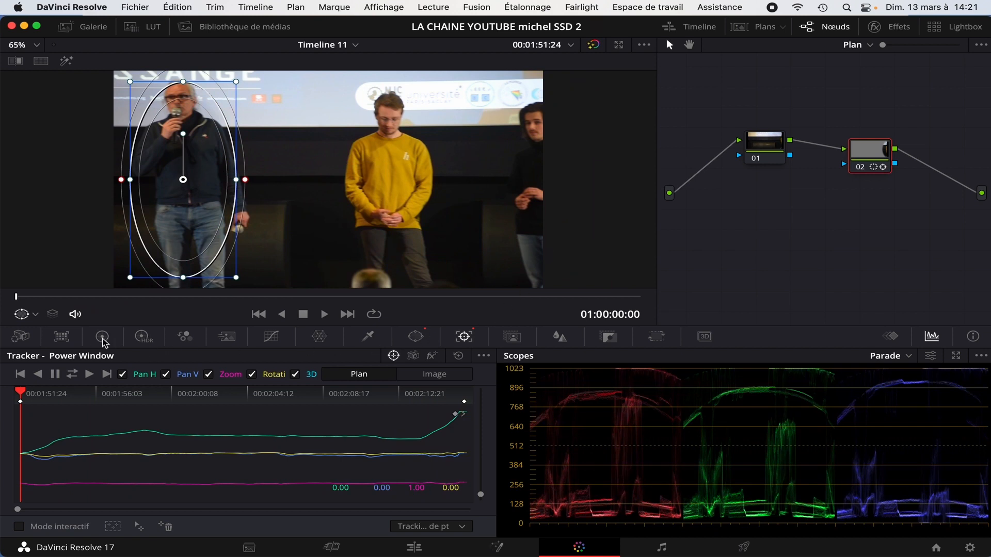
# Tint the masked area on node 02 red with the Gain wheel, at about red 1.82, green 0.77 and blue 0.90.
pyautogui.click(102, 336)
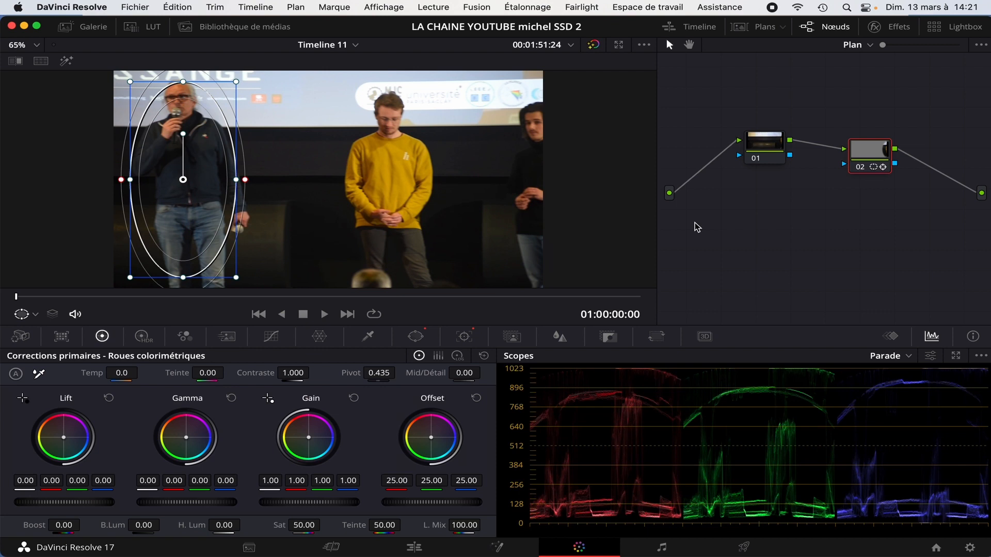
pyautogui.click(873, 155)
pyautogui.moveTo(309, 437); pyautogui.dragTo(311, 435)
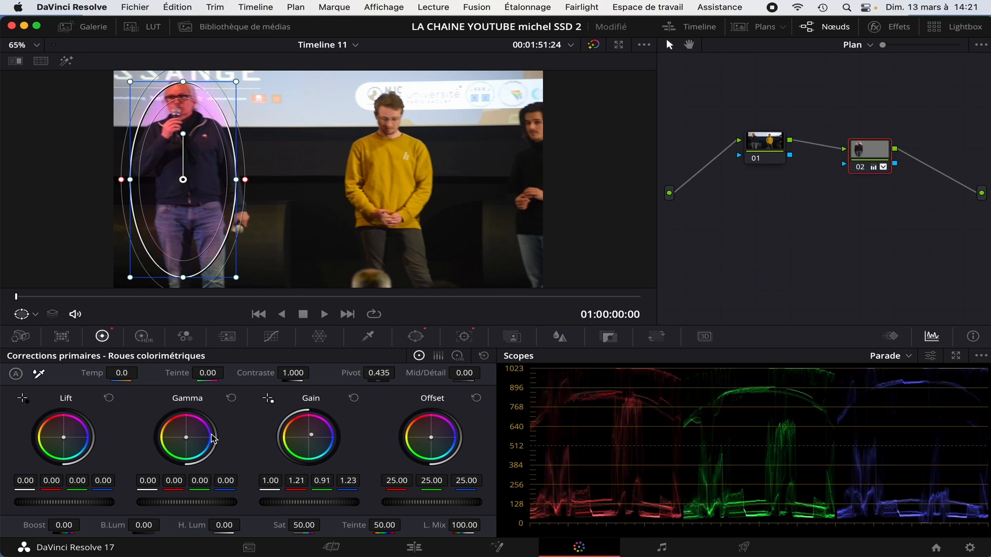
pyautogui.press('super+s')
pyautogui.moveTo(311, 434); pyautogui.dragTo(308, 427)
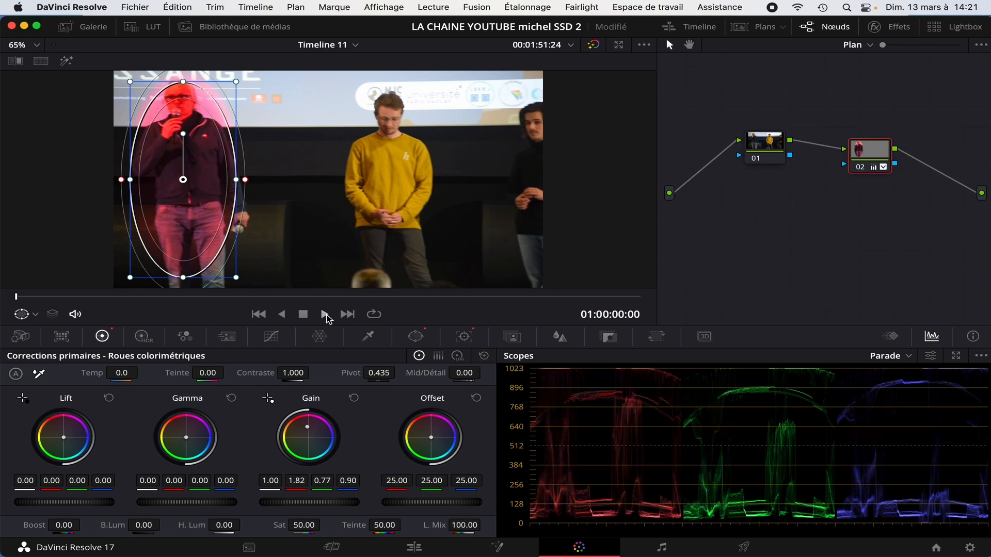
# Hide the window outline by selecting node 01, and play the clip's opening to check how the tint follows the man.
pyautogui.click(765, 148)
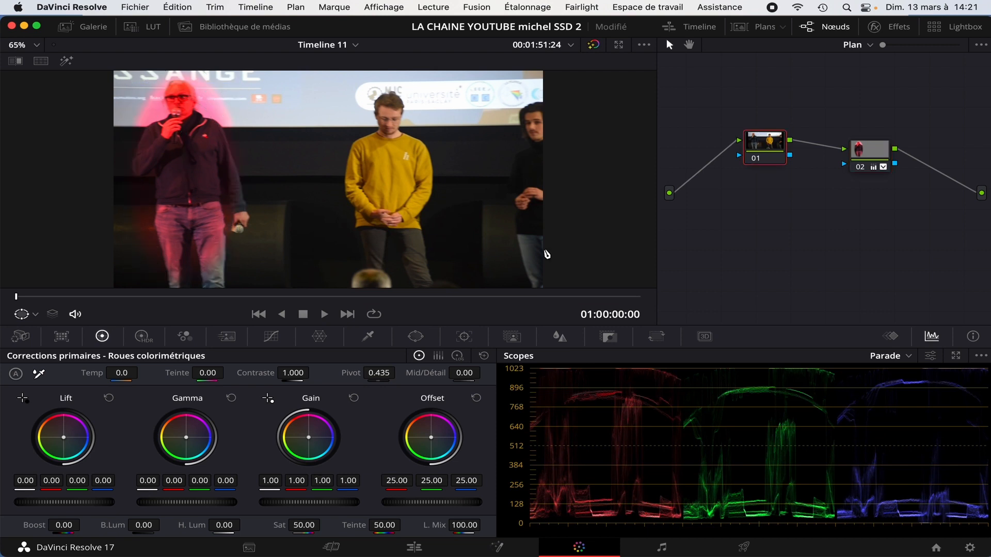
pyautogui.click(324, 314)
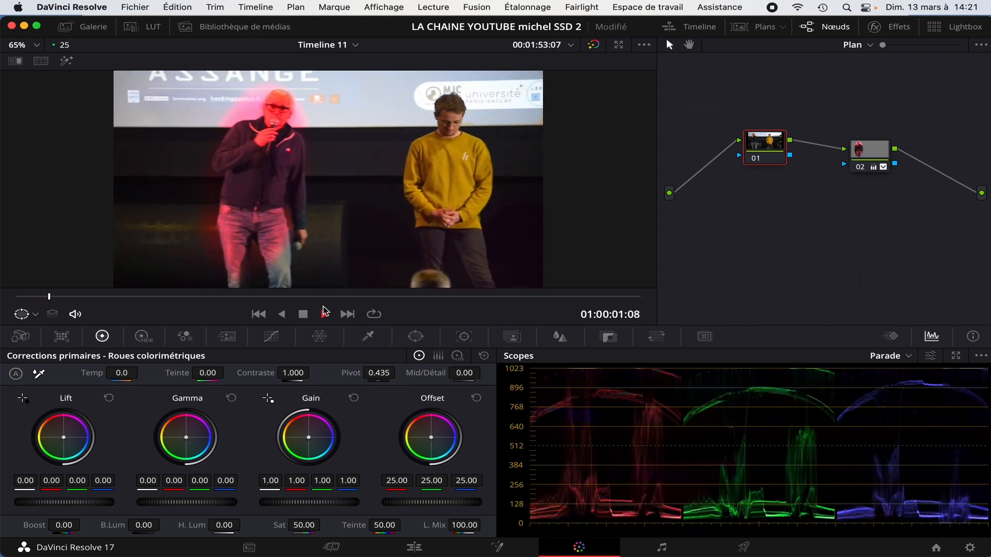
pyautogui.click(303, 314)
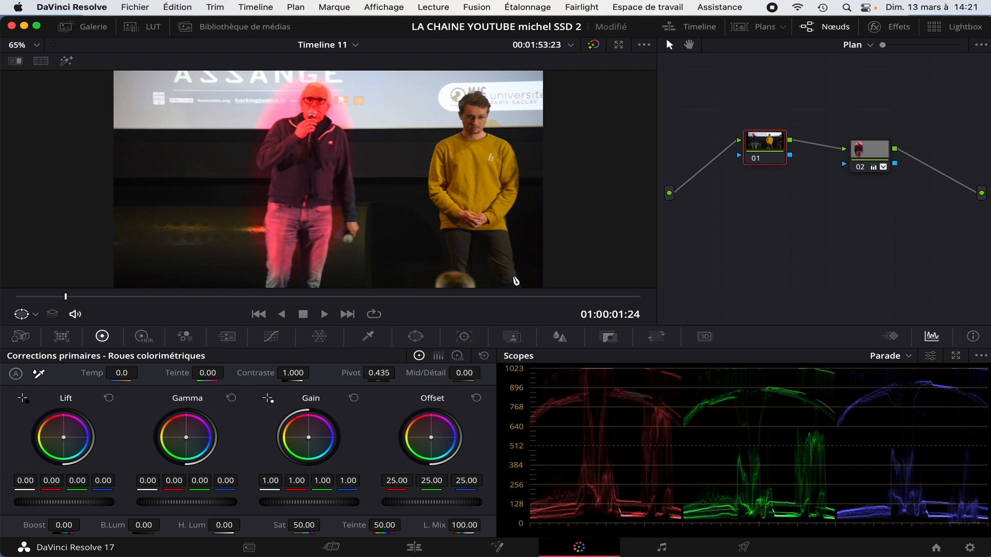
# On node 02, straighten the circular window near the clip's start and enlarge it vertically and horizontally around the man.
pyautogui.click(869, 151)
pyautogui.moveTo(20, 297); pyautogui.dragTo(18, 297)
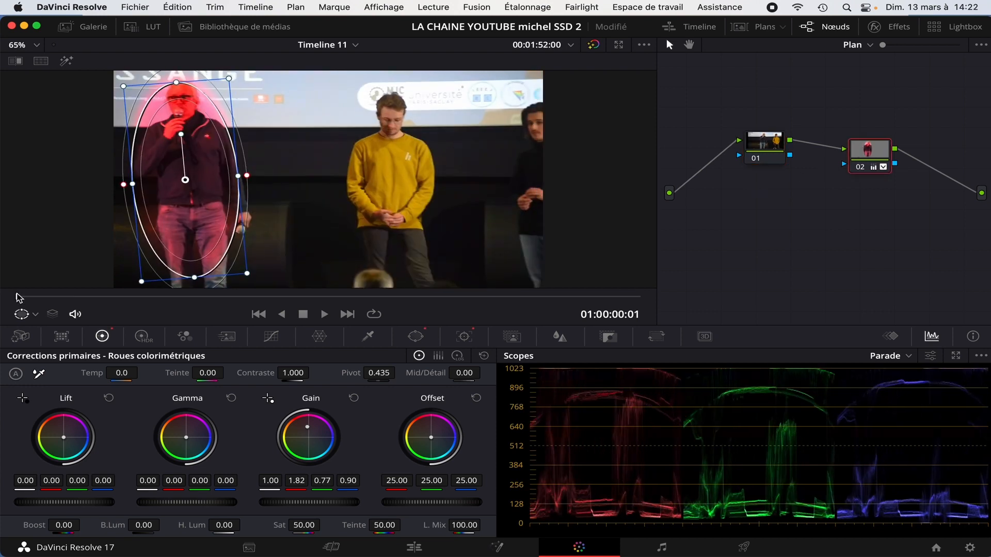
pyautogui.moveTo(181, 137); pyautogui.dragTo(183, 135)
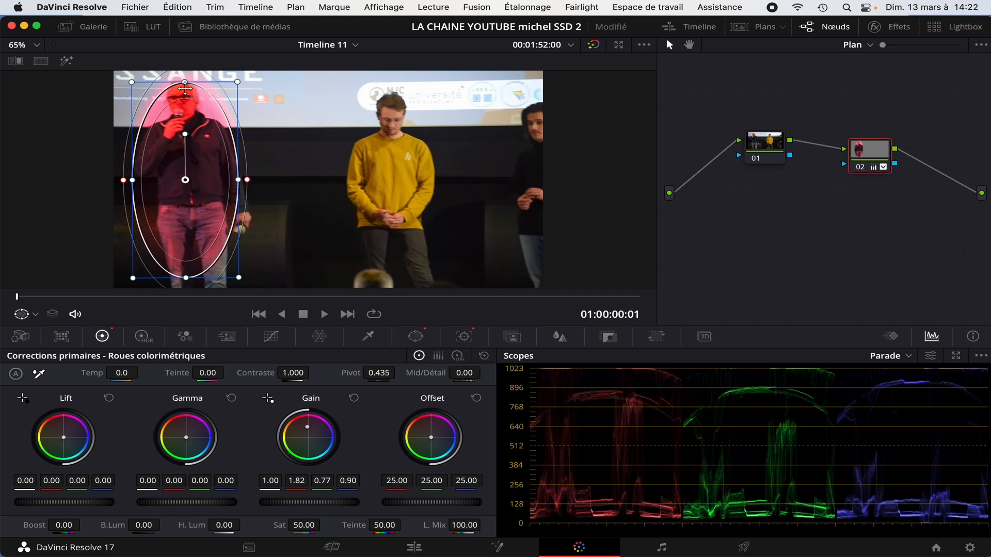
pyautogui.moveTo(185, 82); pyautogui.dragTo(185, 67)
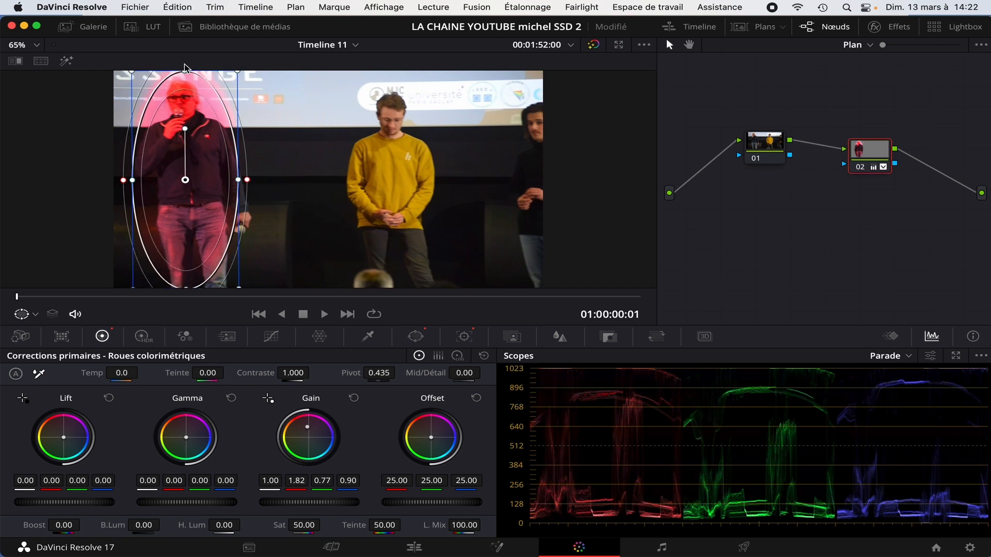
pyautogui.moveTo(238, 180); pyautogui.dragTo(262, 180)
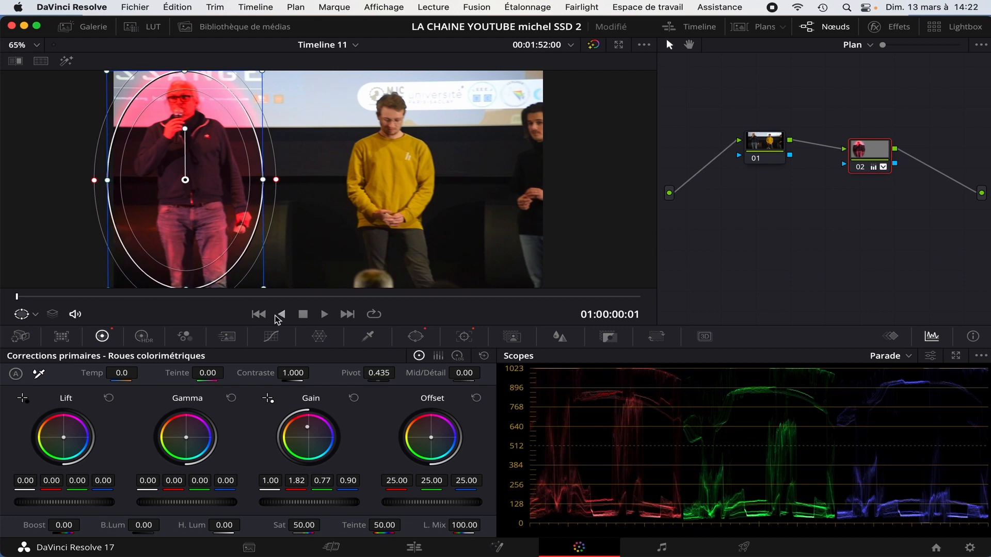
# Play the clip to check the tracking of the enlarged window, and return to the first frame.
pyautogui.click(324, 315)
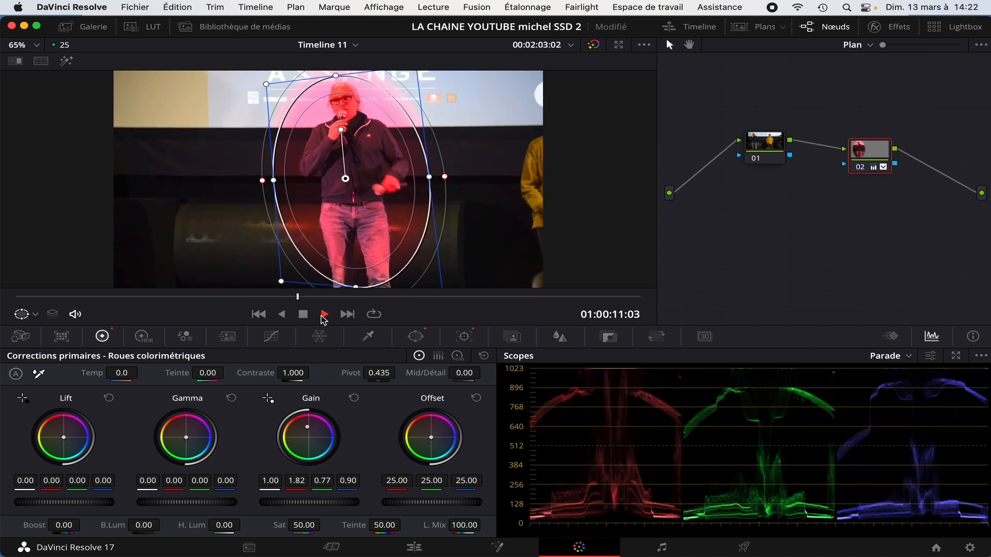
pyautogui.click(324, 315)
pyautogui.moveTo(317, 299); pyautogui.dragTo(10, 305)
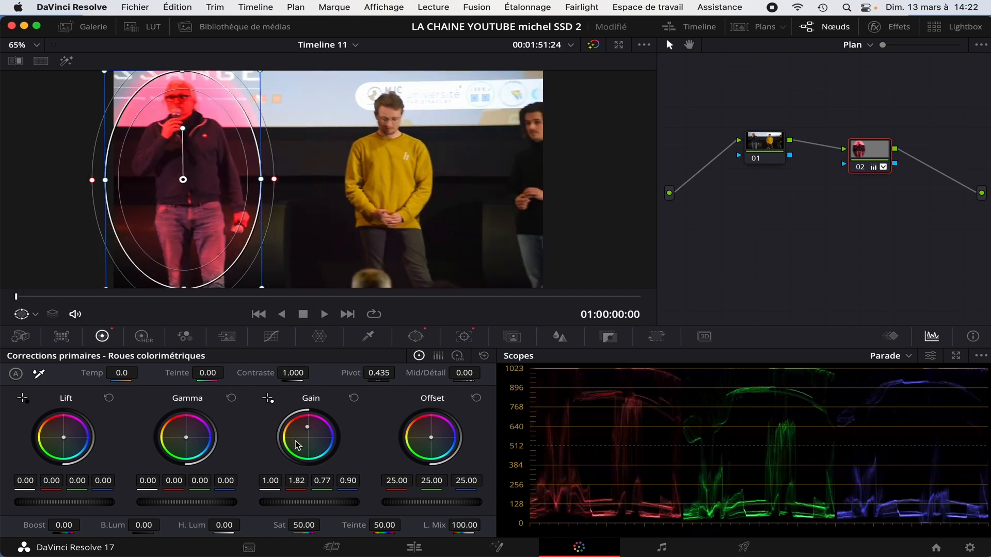
# Reset the Gain on node 02 and set its saturation to 0.00, turning the masked area black and white.
pyautogui.click(354, 398)
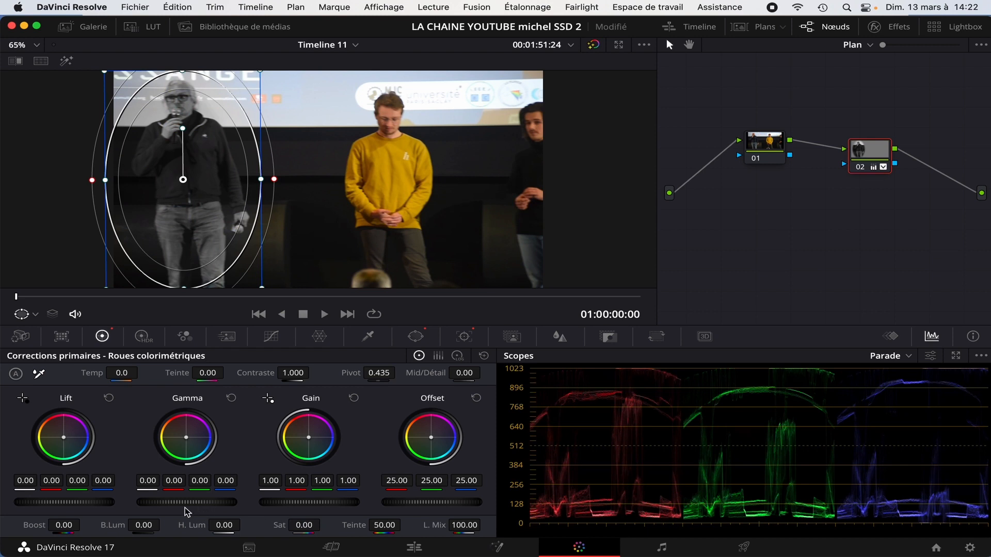
# On node 02, lower the Gamma to -0.04 and raise the Gain to 1.22 for the black-and-white masked area.
pyautogui.moveTo(186, 502); pyautogui.dragTo(229, 506)
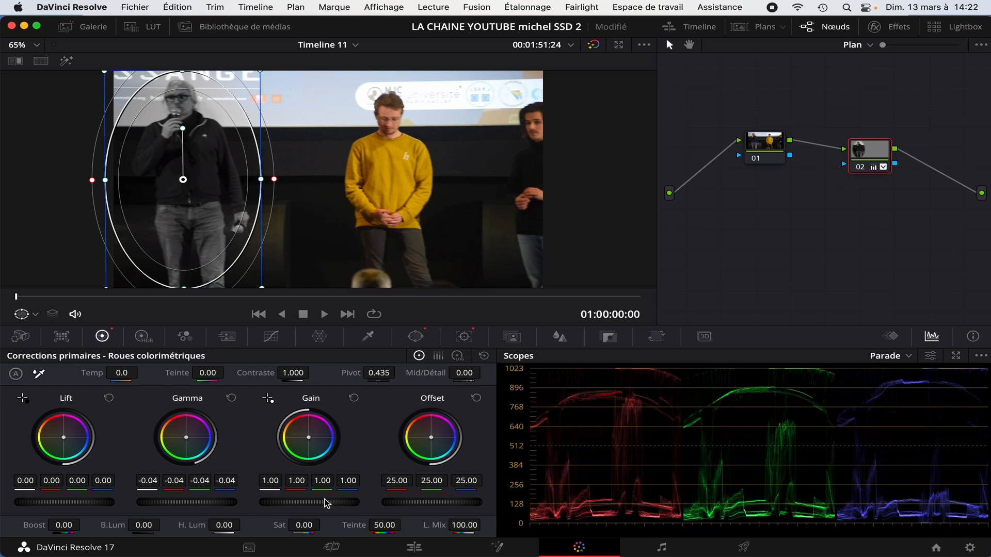
pyautogui.moveTo(319, 504); pyautogui.dragTo(353, 503)
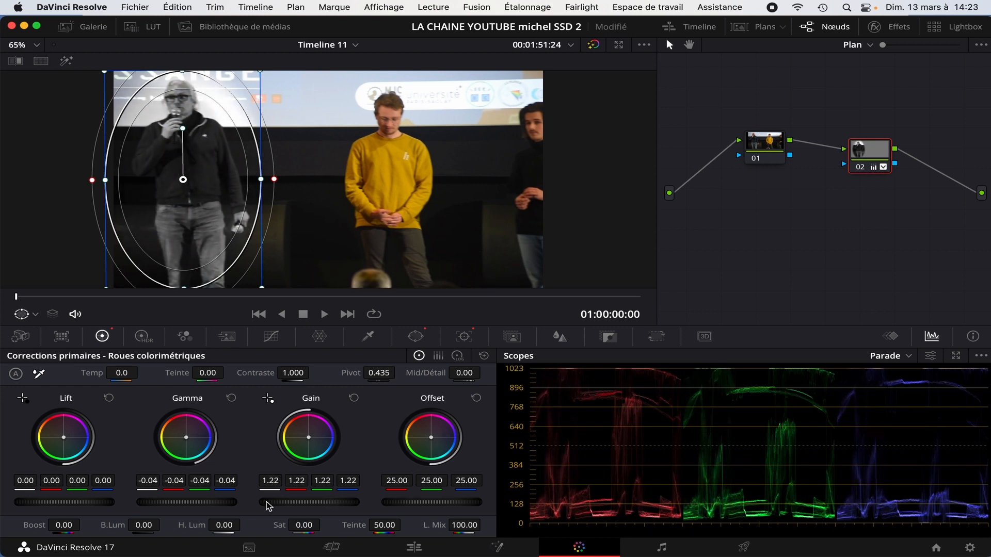
# Hide the window outline by selecting node 01, play the clip to check the black-and-white mask on the man, and return to the first frame.
pyautogui.click(770, 145)
pyautogui.click(324, 314)
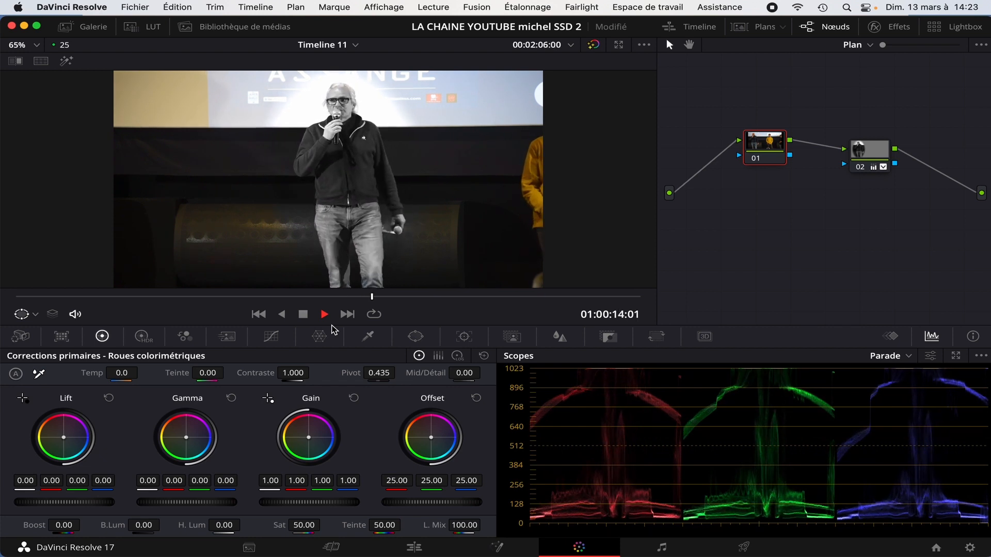
pyautogui.click(304, 314)
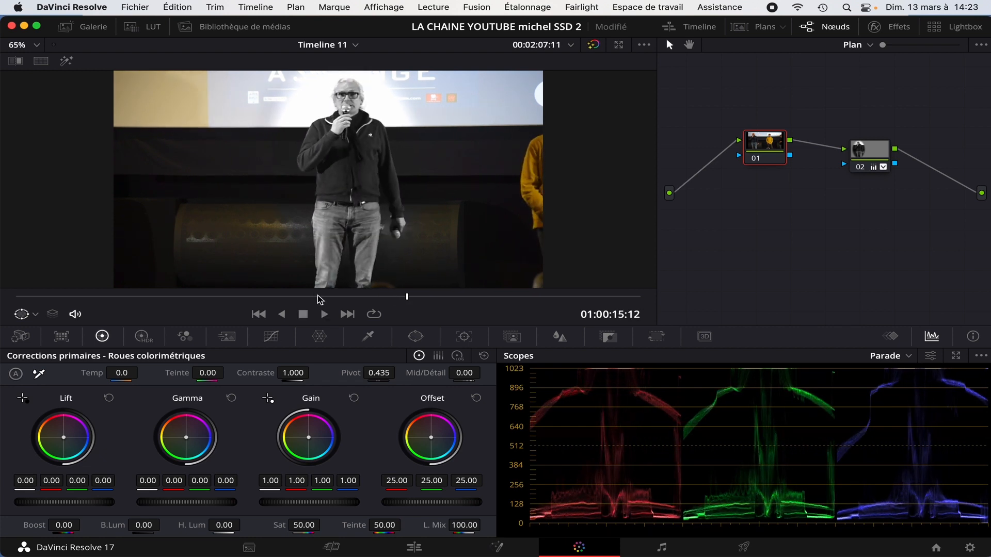
pyautogui.moveTo(313, 299); pyautogui.dragTo(2, 291)
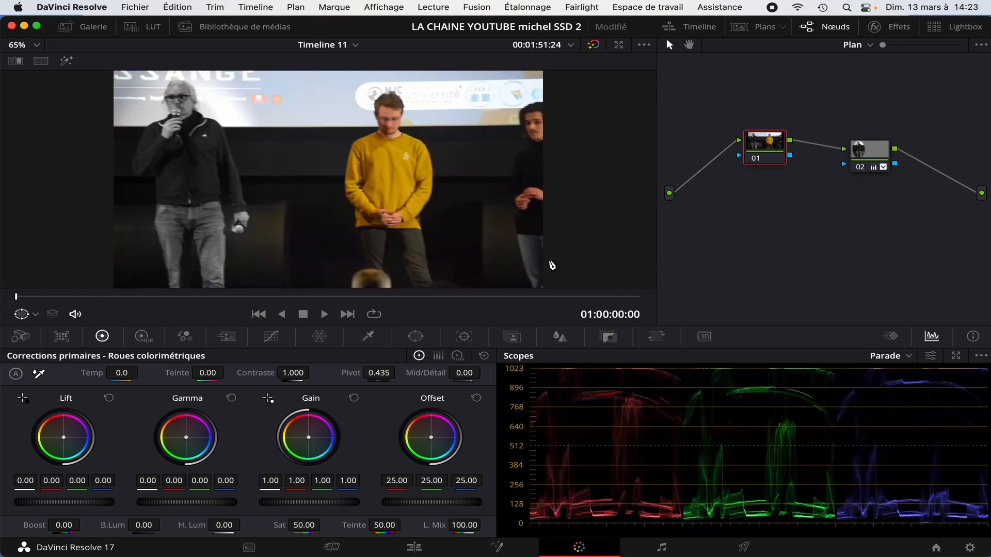
# On node 02, reset the Gain and Gamma wheels and set the saturation to 59.00 to bring the man's colour back.
pyautogui.click(865, 160)
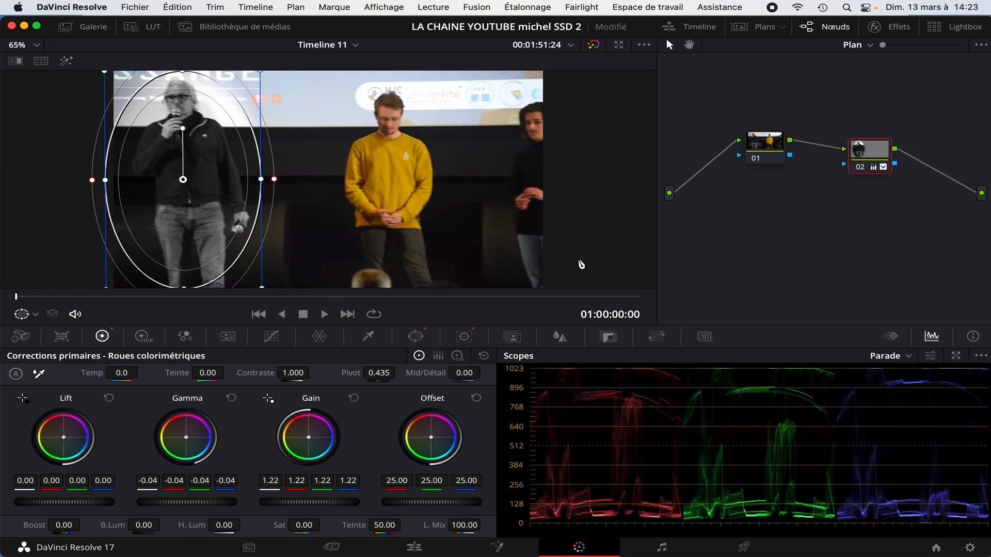
pyautogui.click(354, 399)
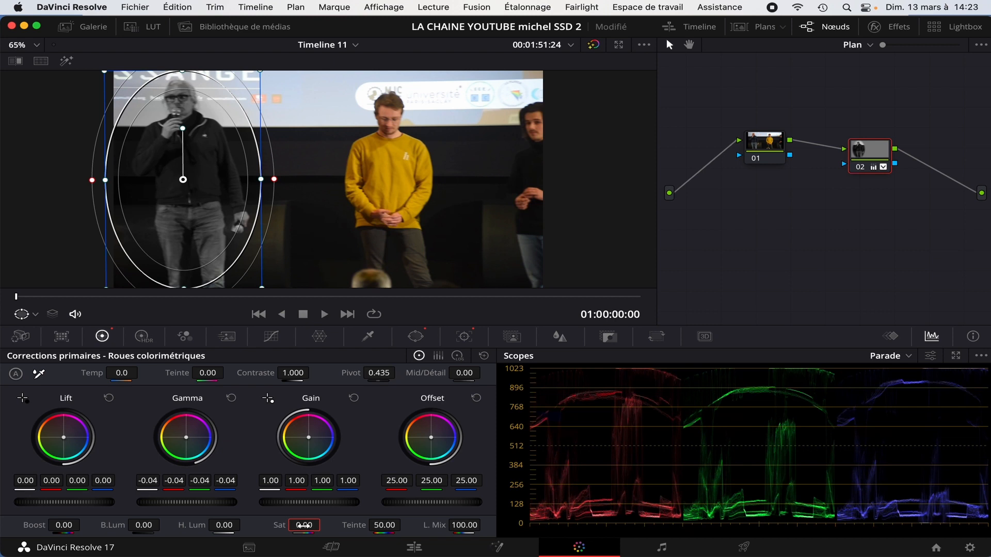
pyautogui.click(304, 525)
pyautogui.write('50')
pyautogui.press('Return')
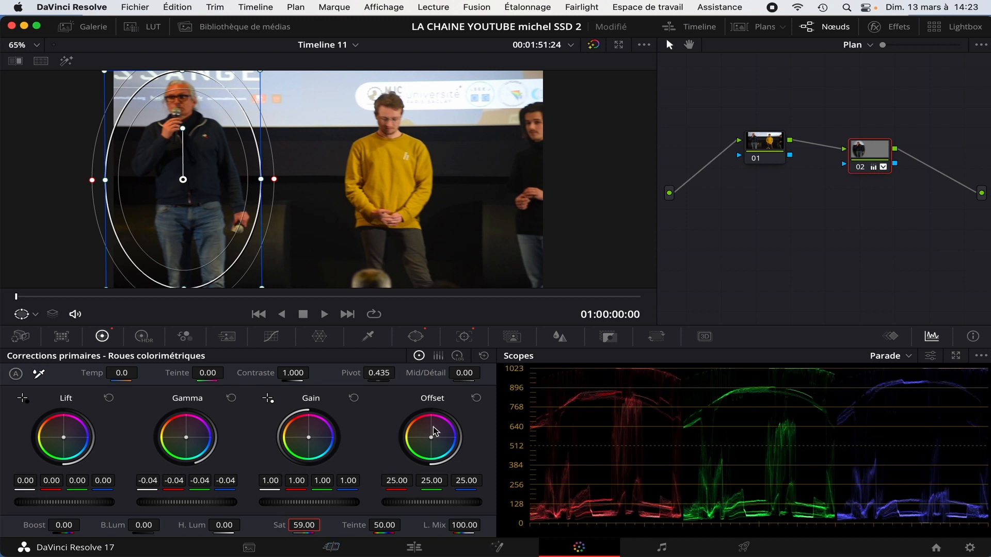
pyautogui.click(231, 398)
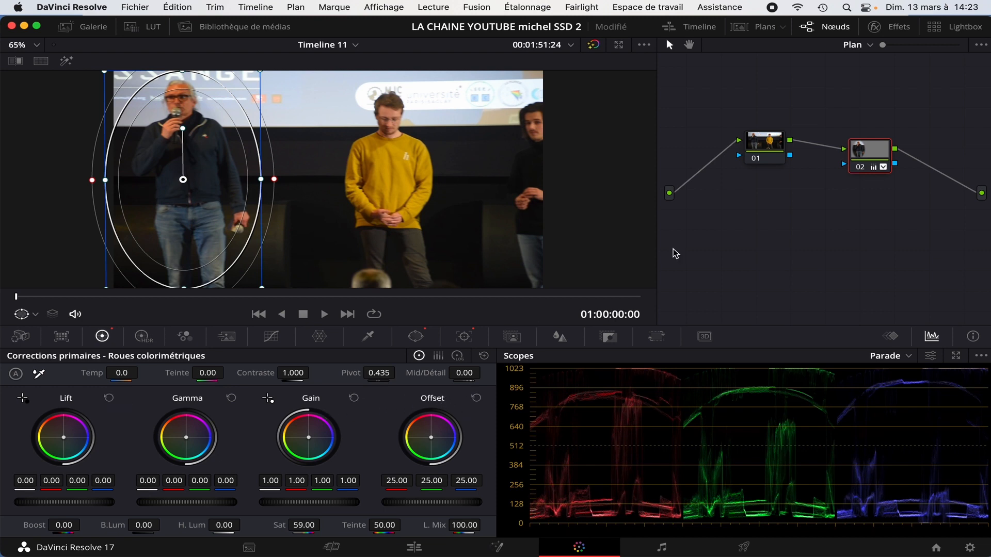
# On node 01, try a saturation of 0.00 on the whole image and restore it to 50.00.
pyautogui.click(764, 145)
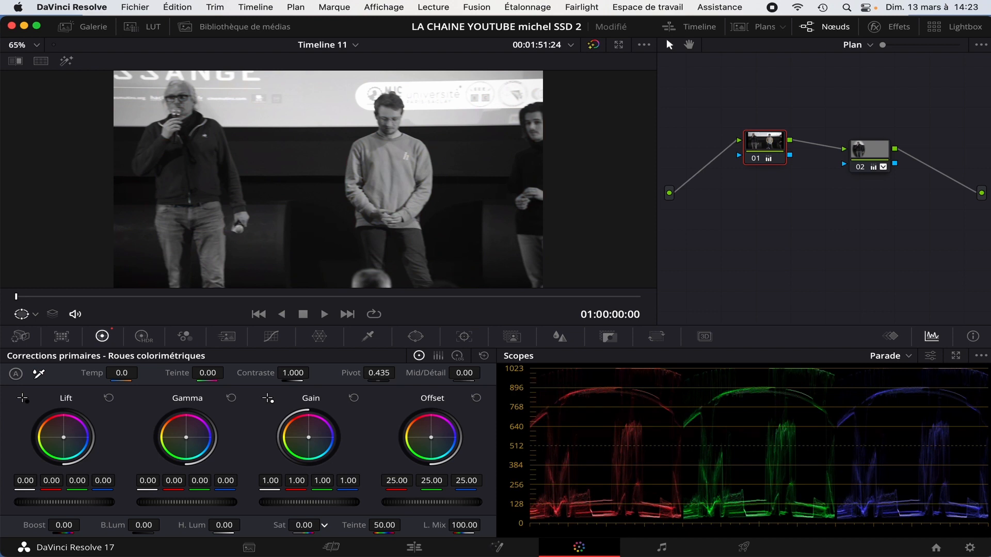
pyautogui.moveTo(304, 526); pyautogui.dragTo(362, 526)
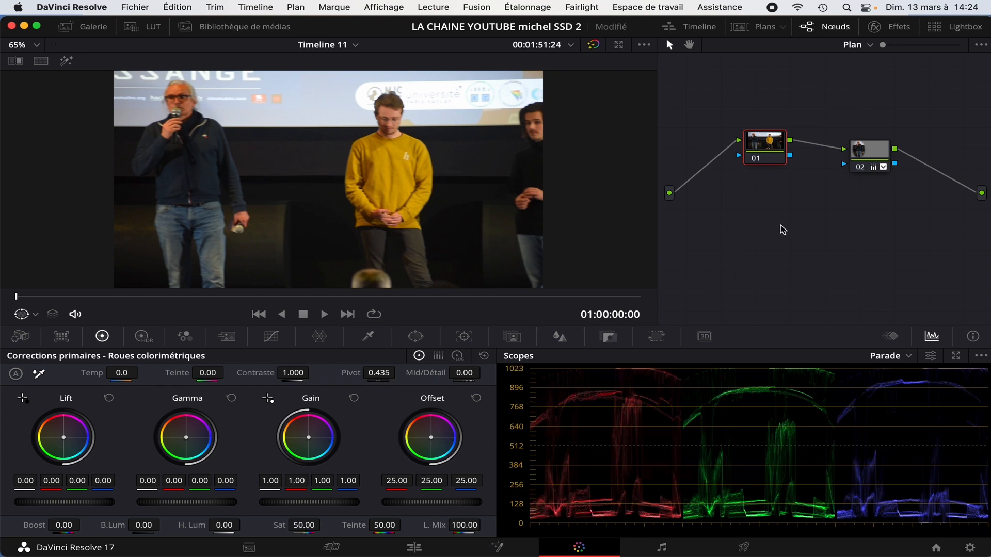
# Spread the two nodes apart, add a Correcteur node, and insert it into the link between them.
pyautogui.moveTo(860, 166); pyautogui.dragTo(845, 184)
pyautogui.moveTo(761, 142); pyautogui.dragTo(721, 140)
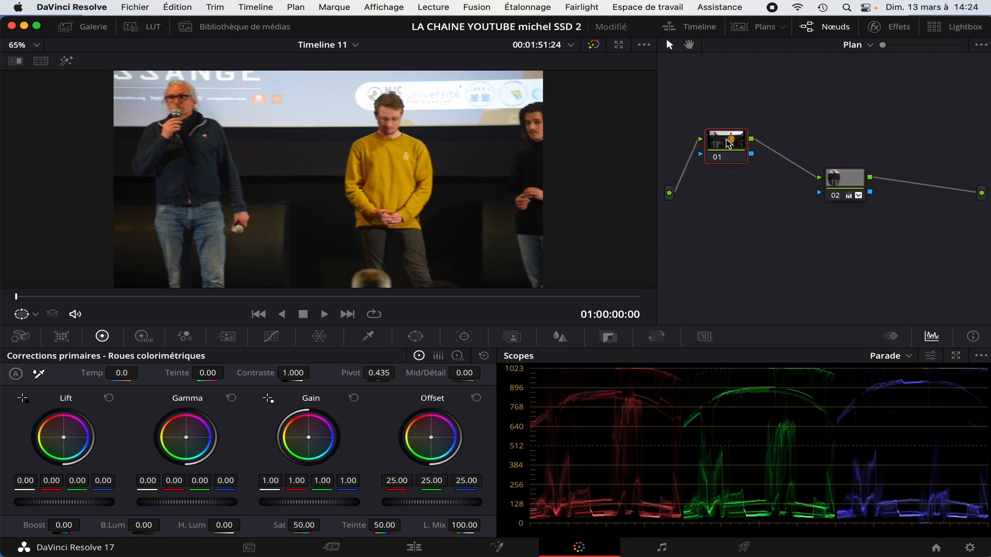
pyautogui.rightClick(735, 143)
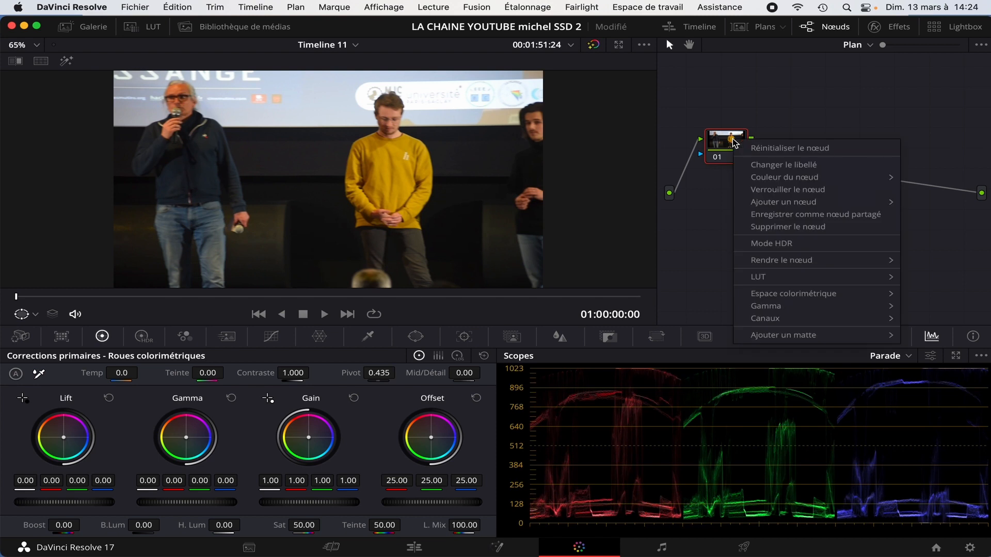
pyautogui.click(781, 127)
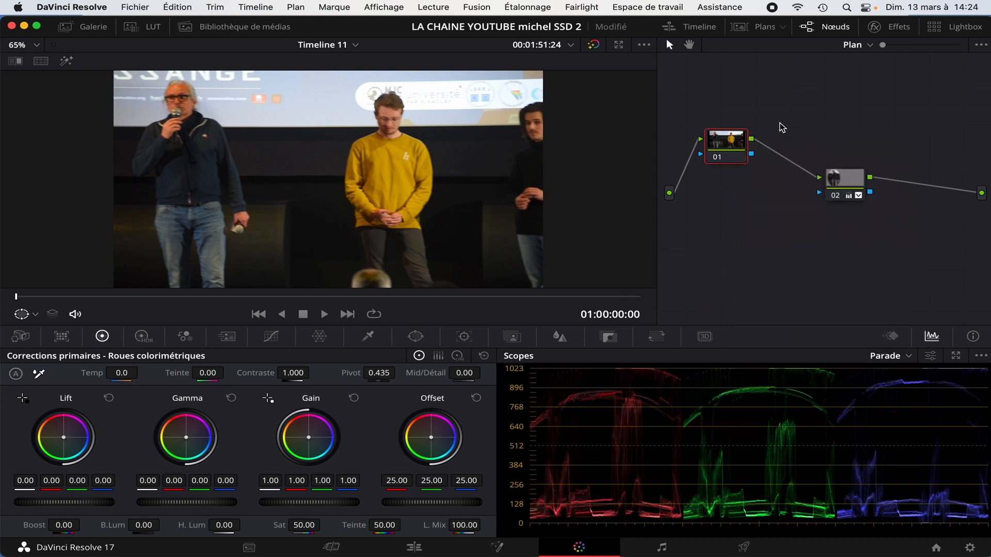
pyautogui.rightClick(782, 127)
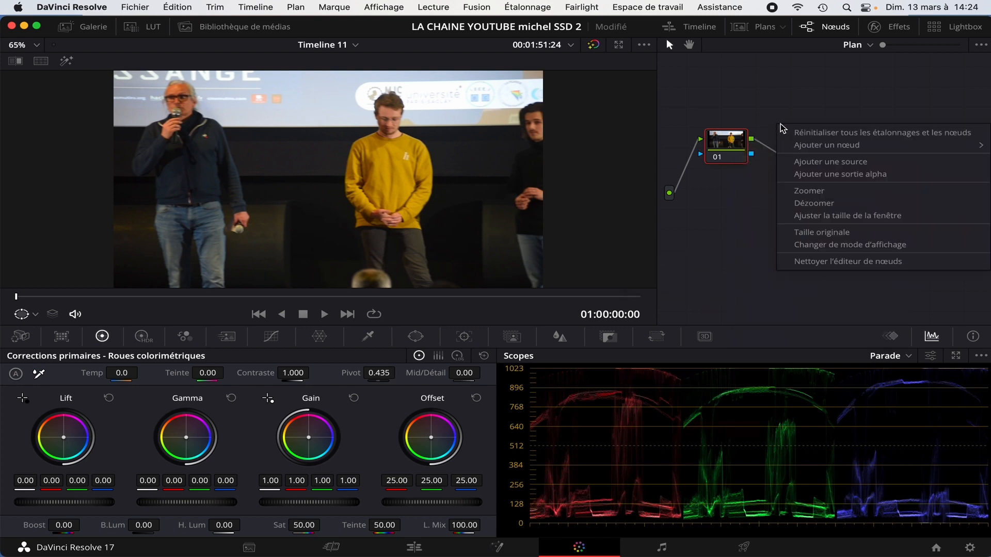
pyautogui.moveTo(798, 146)
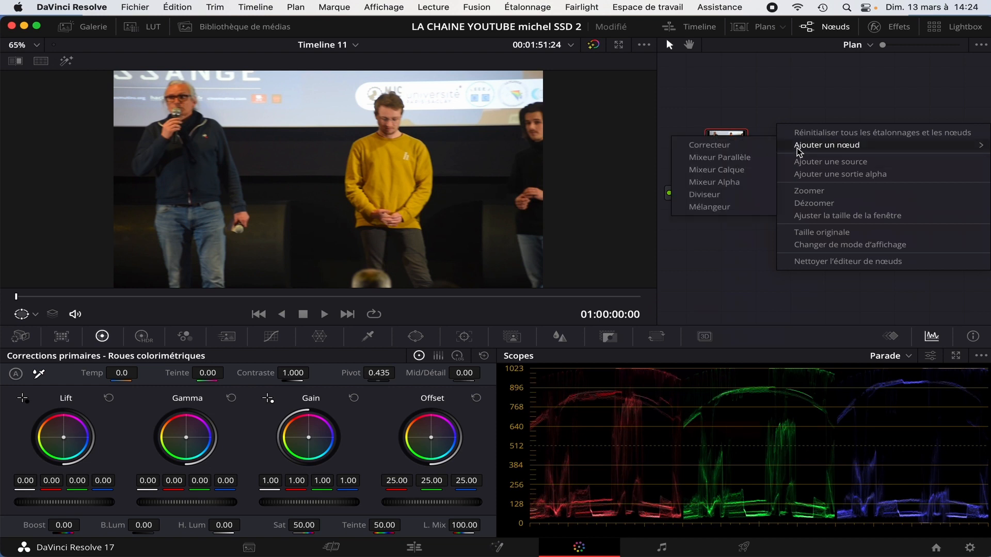
pyautogui.click(728, 149)
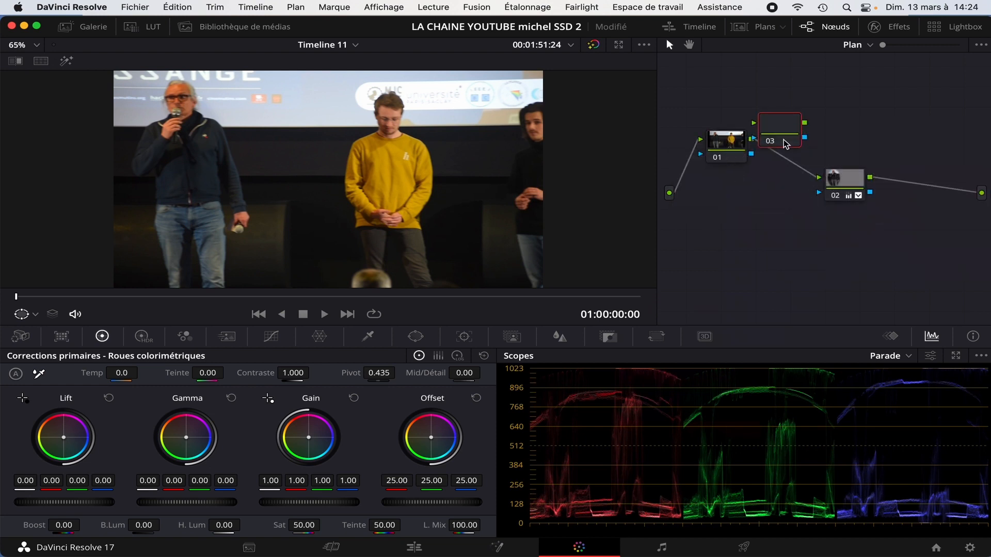
pyautogui.moveTo(849, 186); pyautogui.dragTo(903, 180)
pyautogui.moveTo(787, 128)
pyautogui.mouseDown()
pyautogui.moveTo(842, 122)
pyautogui.moveTo(817, 164)
pyautogui.mouseUp()
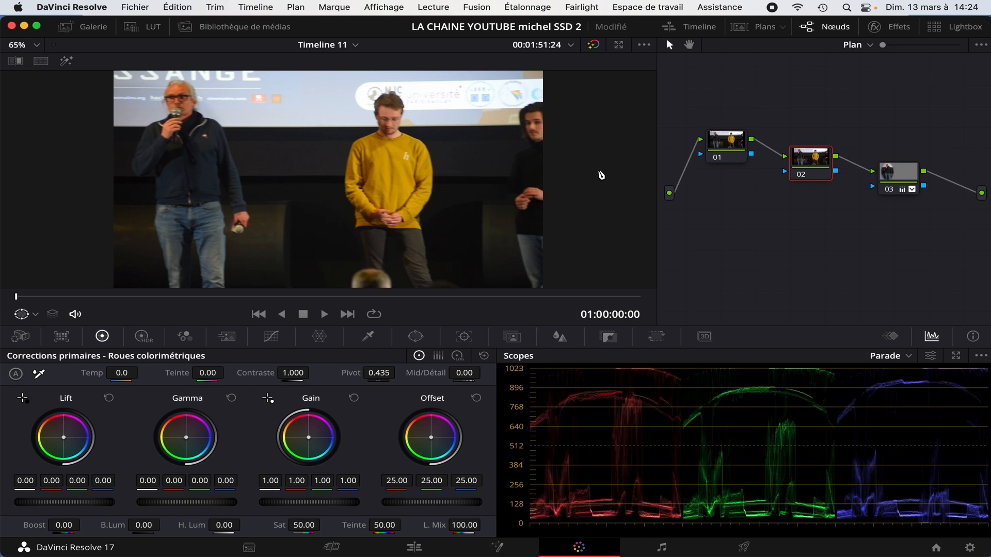
# On the new node 02, add a circular Power Window and enlarge and move it to surround the man in yellow and his neighbour.
pyautogui.click(415, 336)
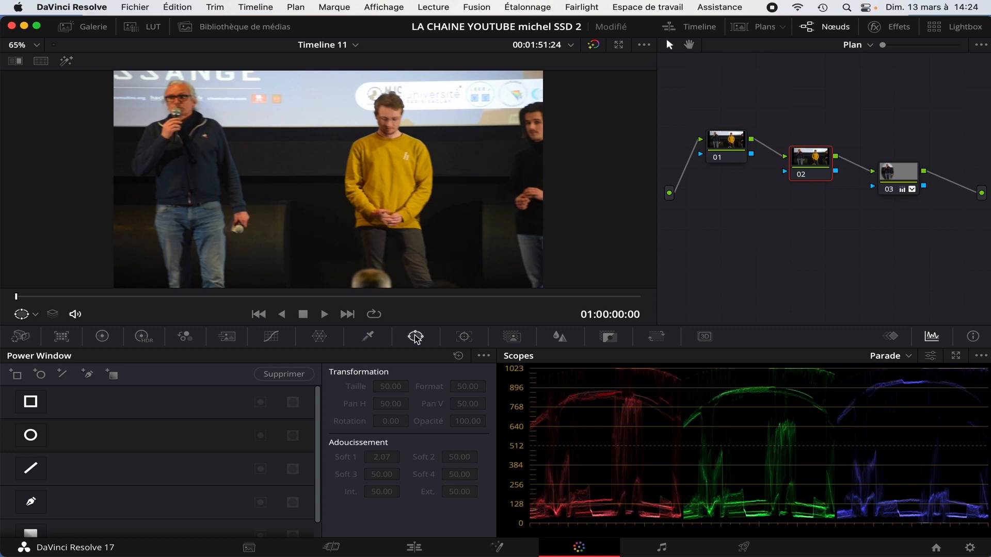
pyautogui.click(31, 435)
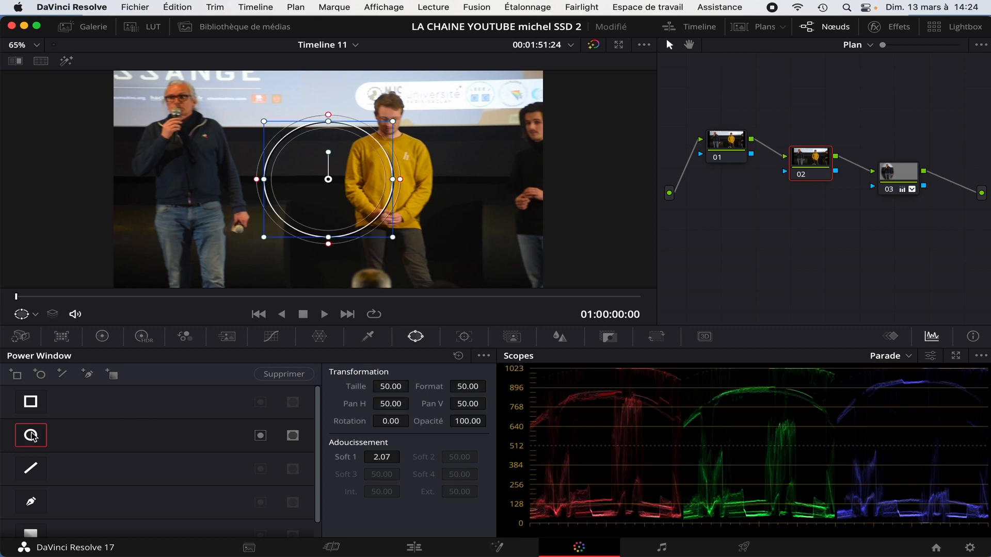
pyautogui.moveTo(327, 124); pyautogui.dragTo(329, 76)
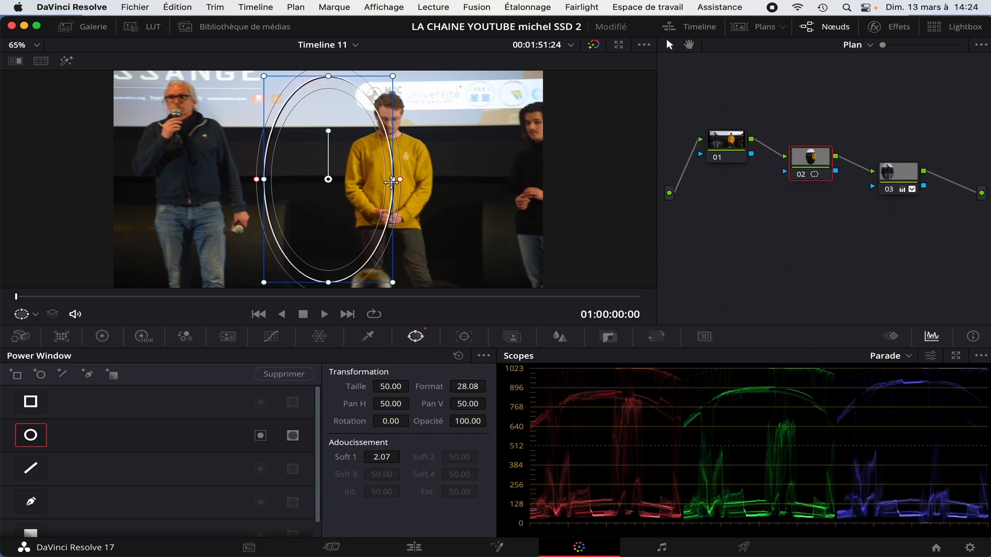
pyautogui.moveTo(396, 184); pyautogui.dragTo(436, 179)
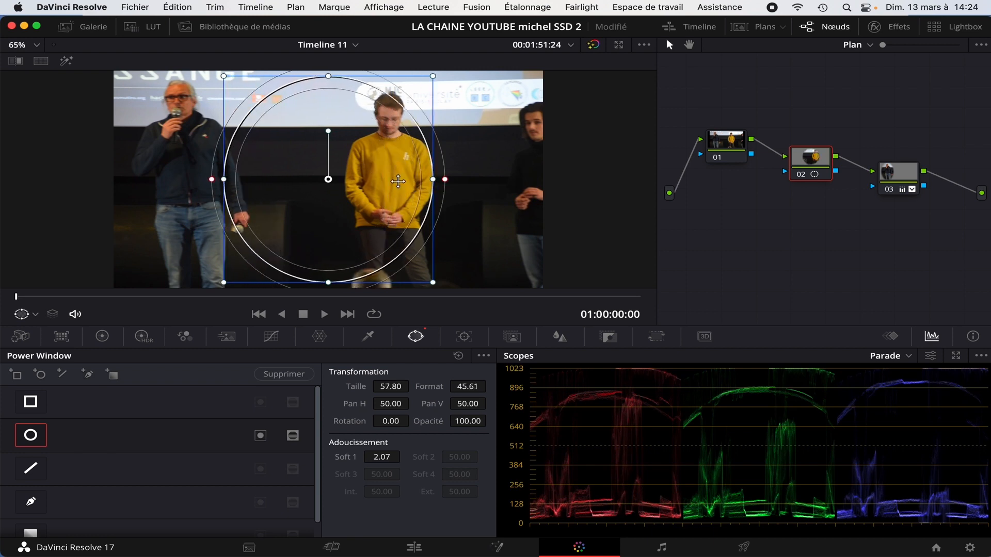
pyautogui.moveTo(329, 180); pyautogui.dragTo(419, 173)
pyautogui.moveTo(524, 175); pyautogui.dragTo(546, 174)
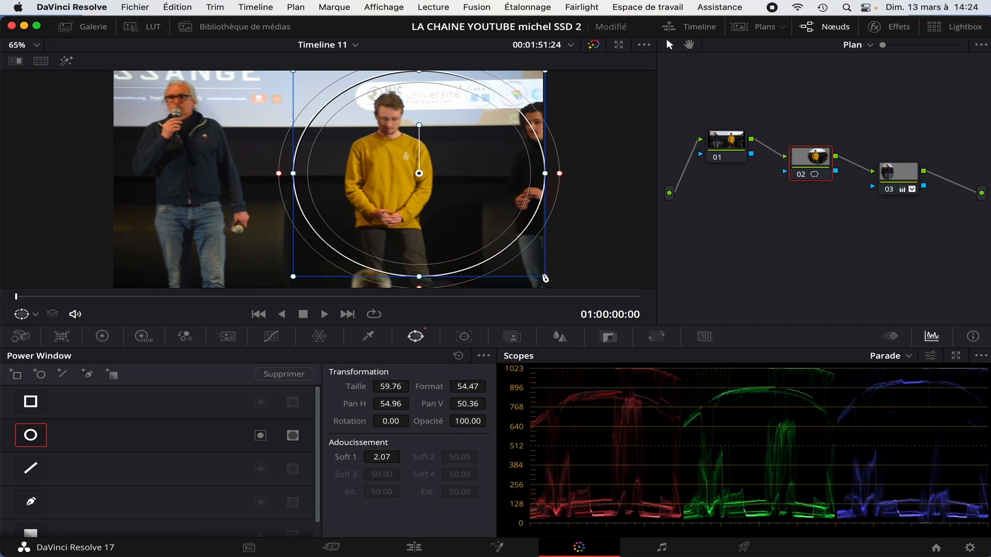
pyautogui.moveTo(546, 278); pyautogui.dragTo(579, 292)
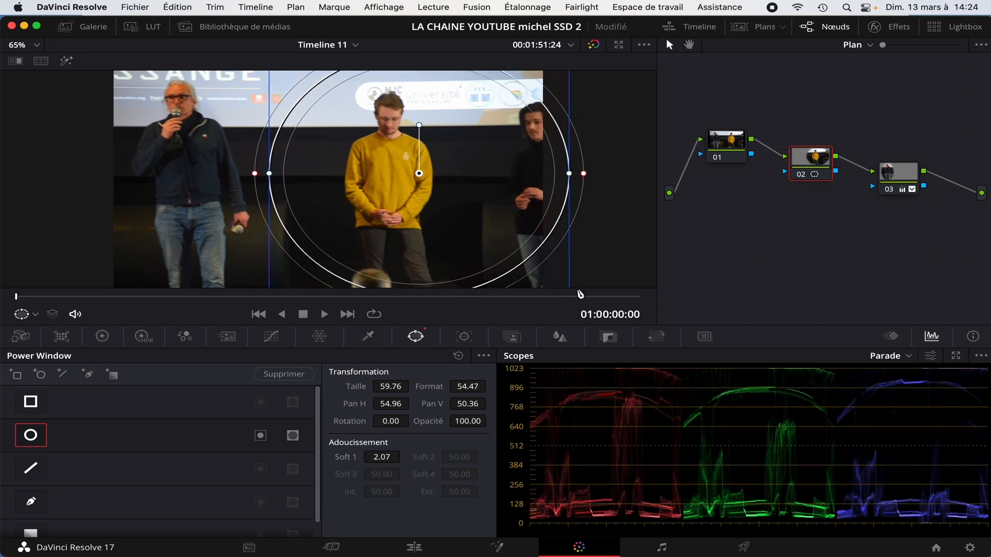
pyautogui.moveTo(399, 187); pyautogui.dragTo(422, 188)
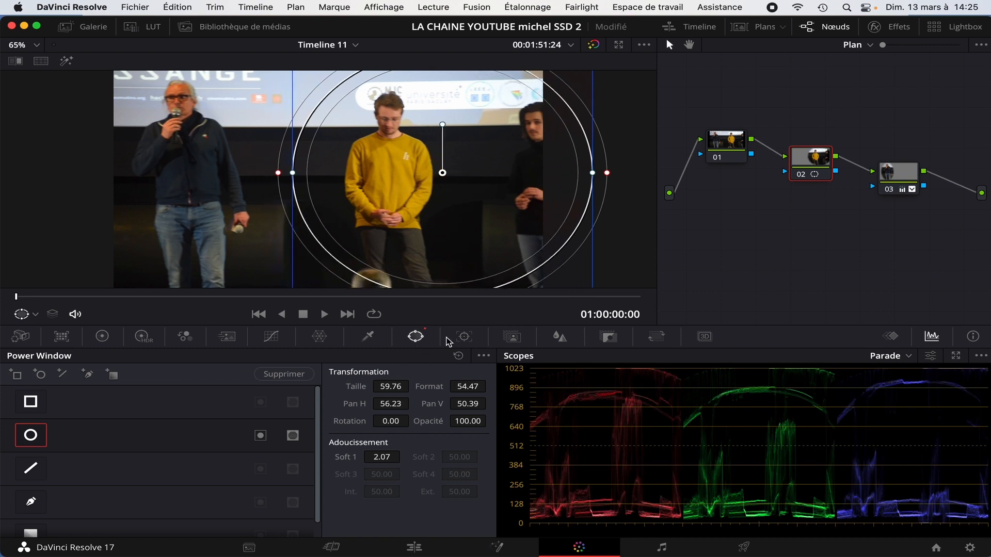
# Track node 02's circular window forward through to the end of the clip, and return to the first frame.
pyautogui.click(464, 338)
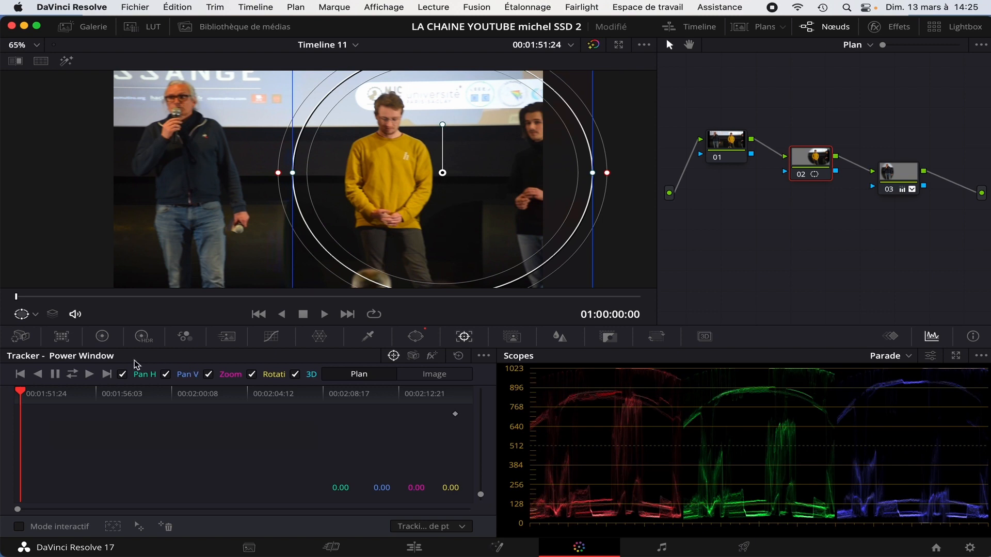
pyautogui.click(90, 374)
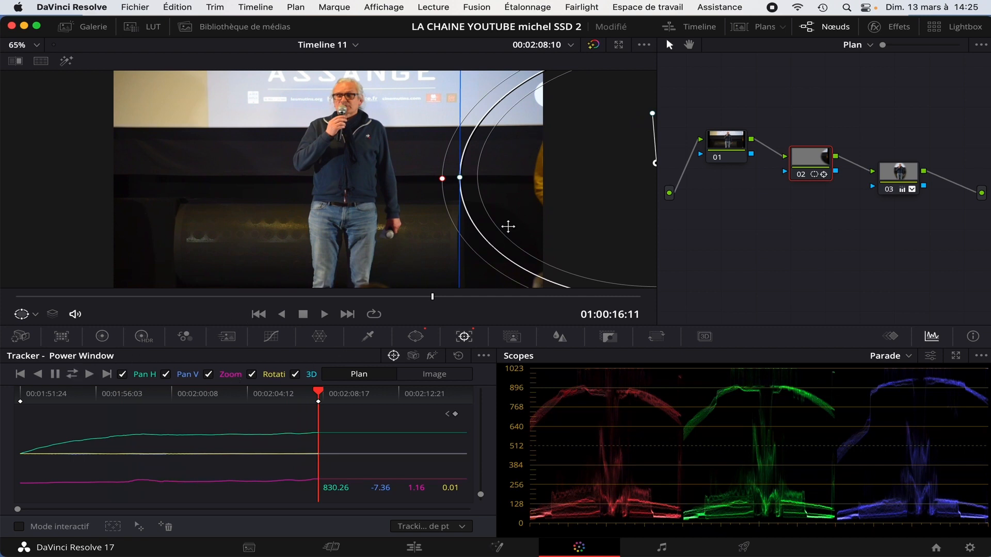
pyautogui.click(90, 375)
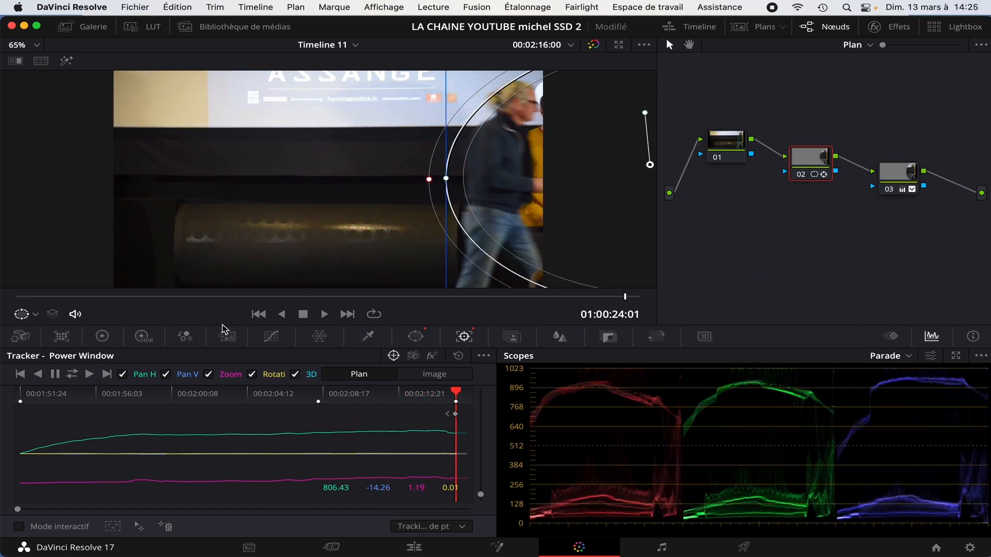
pyautogui.click(74, 298)
pyautogui.moveTo(74, 303); pyautogui.dragTo(3, 302)
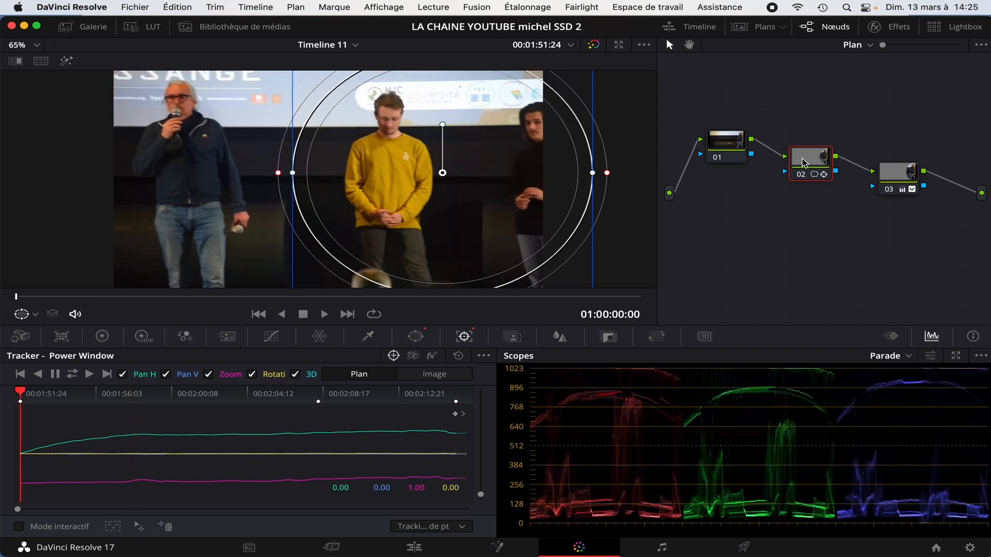
# Set node 02's saturation to 0.00, play the clip's opening with the outline hidden to check the effect, and return to the first frame.
pyautogui.click(101, 337)
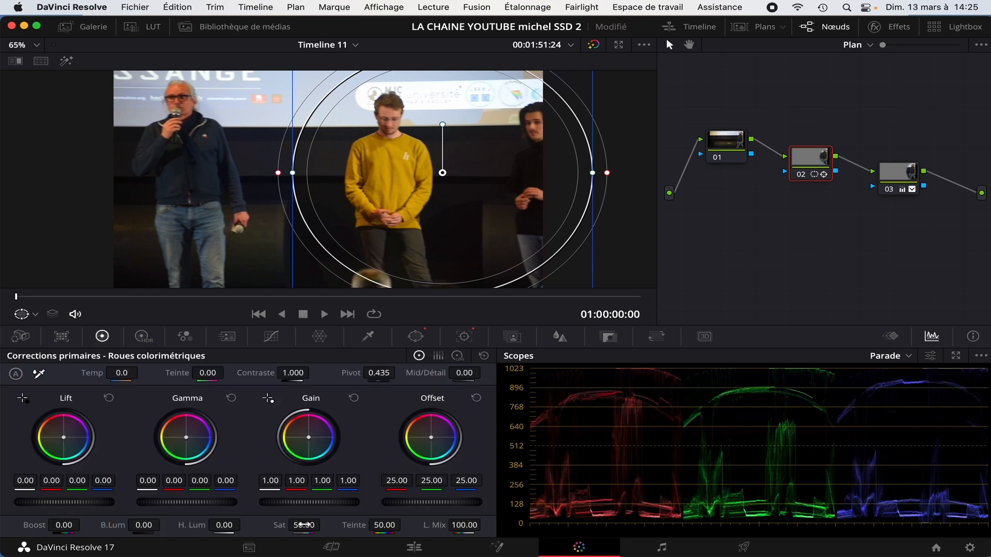
pyautogui.moveTo(304, 526); pyautogui.dragTo(175, 526)
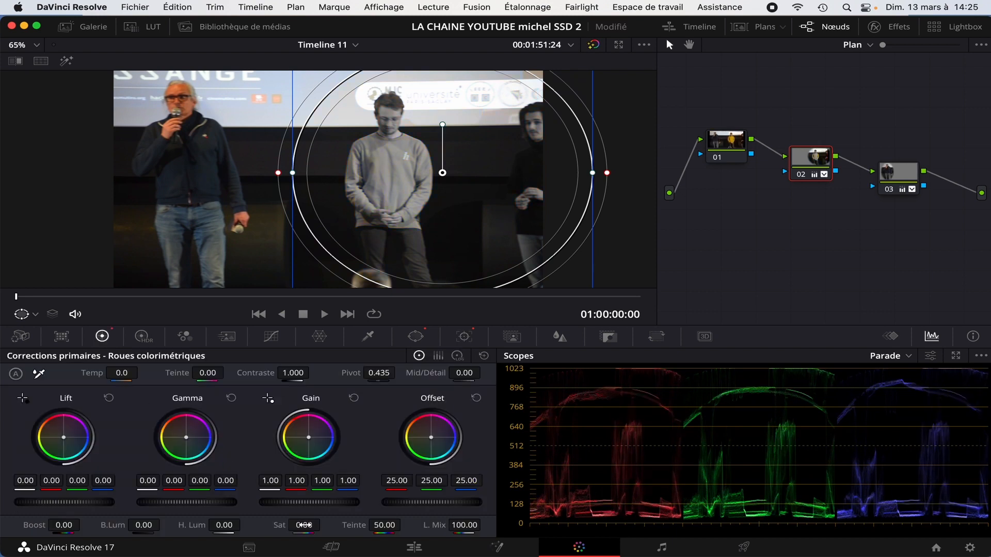
pyautogui.click(738, 136)
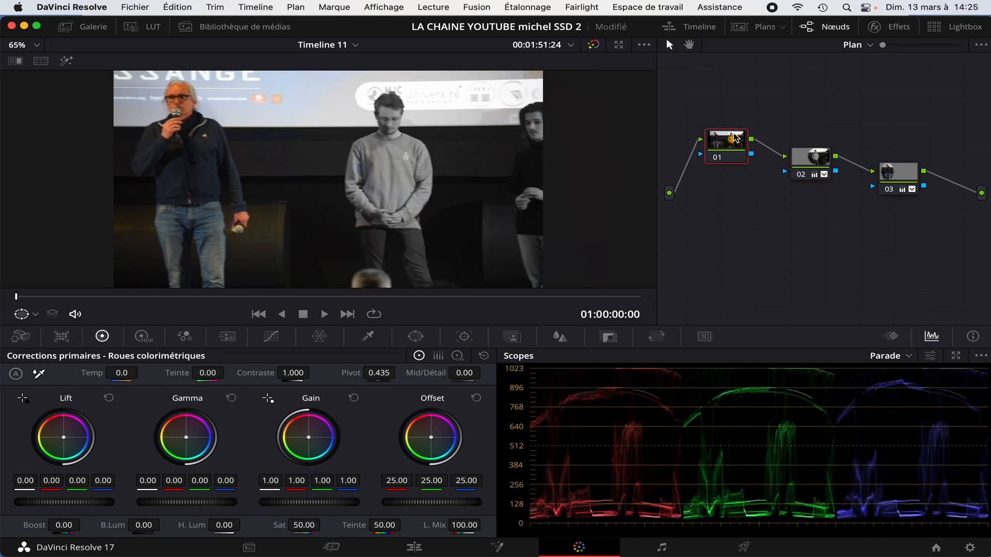
pyautogui.press('space')
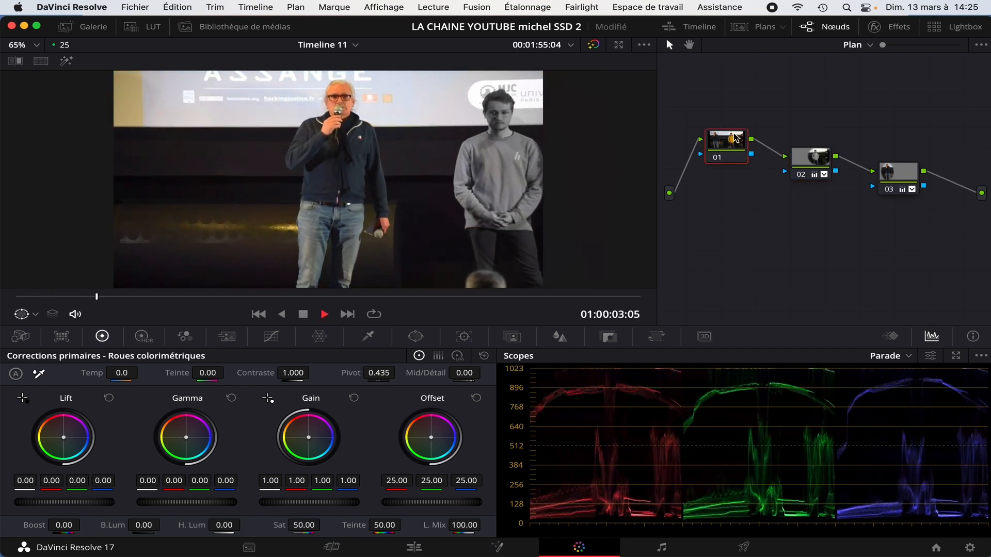
pyautogui.press('space')
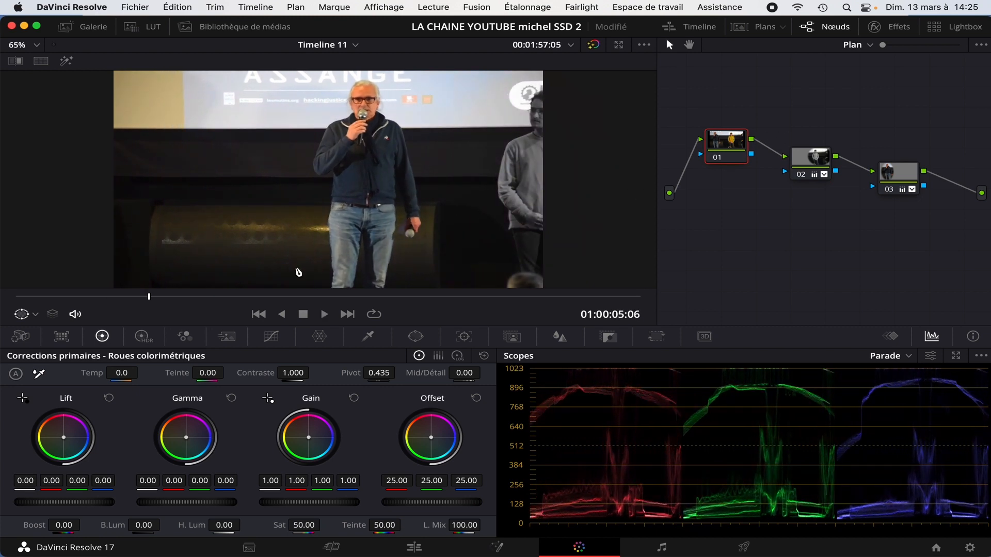
pyautogui.moveTo(149, 299); pyautogui.dragTo(13, 300)
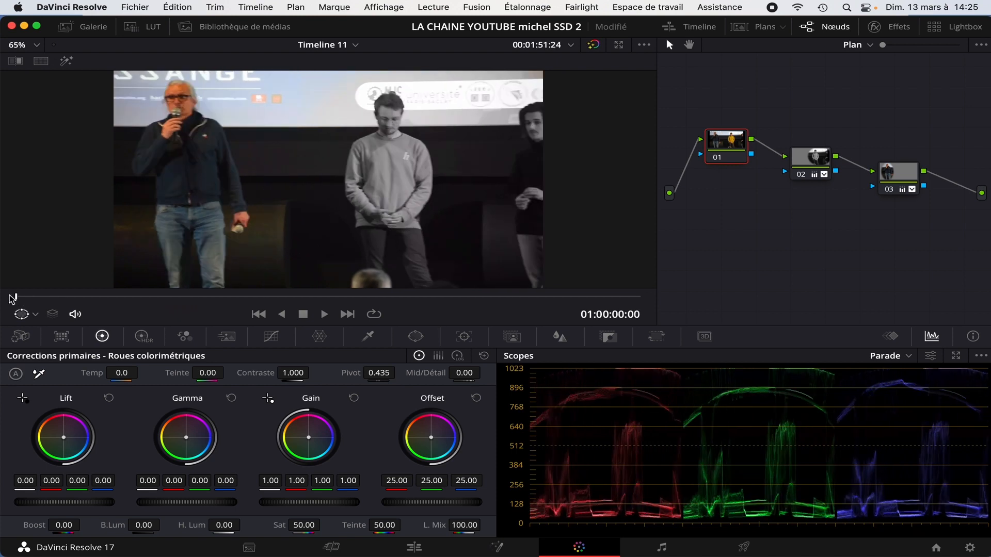
# On node 03, push the Gain towards orange (red 1.21, green 0.96, blue 0.75), play the clip to check it, and return to the first frame.
pyautogui.click(884, 184)
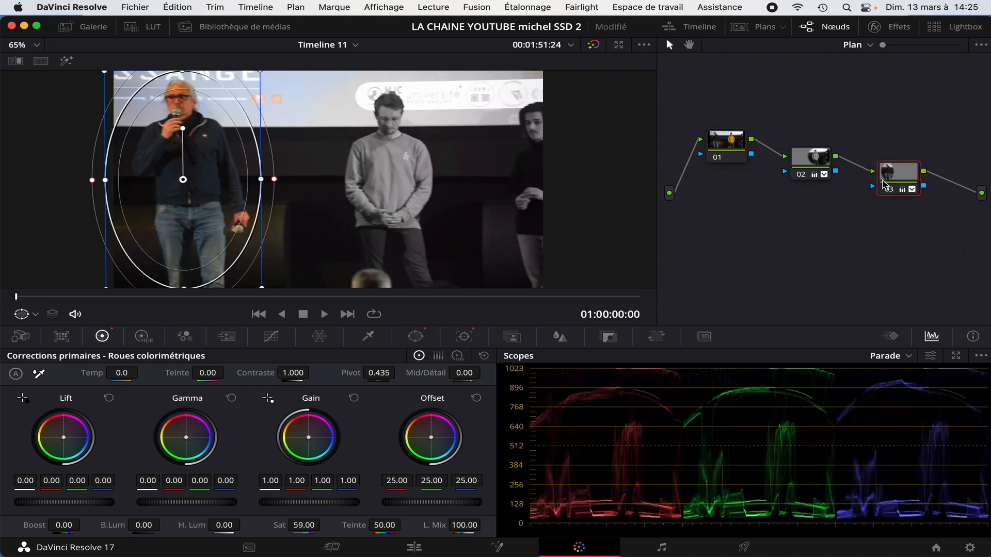
pyautogui.moveTo(310, 440); pyautogui.dragTo(307, 436)
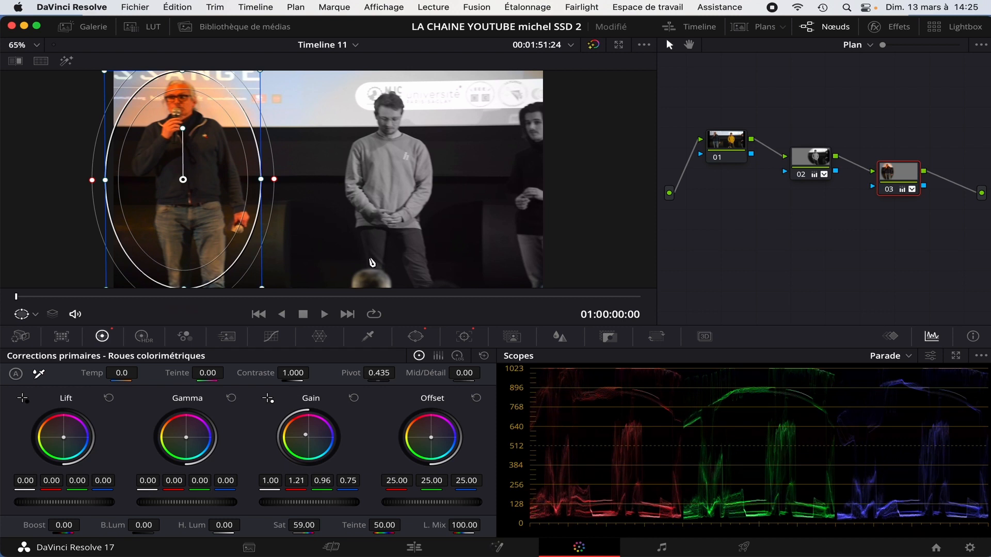
pyautogui.click(725, 152)
pyautogui.press('space')
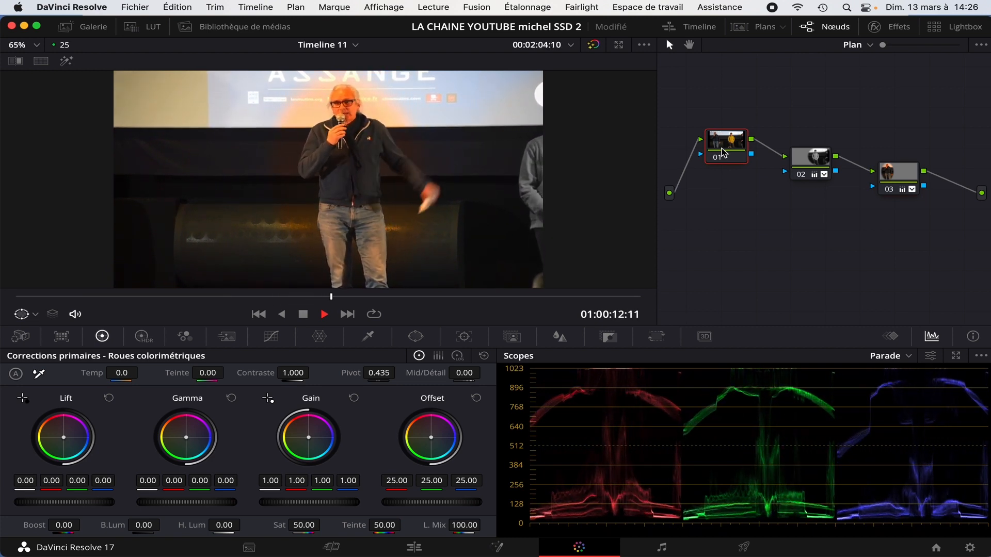
pyautogui.press('space')
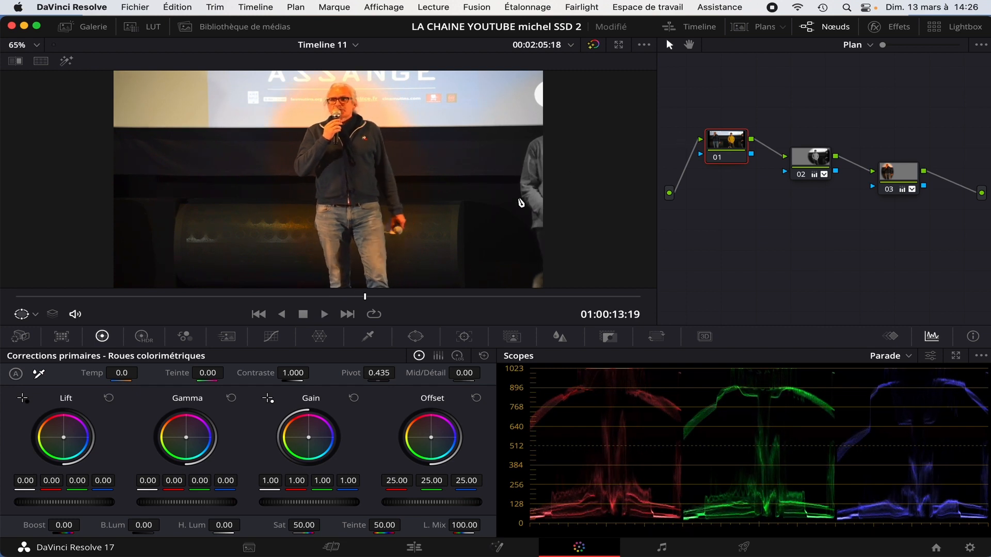
pyautogui.moveTo(366, 299); pyautogui.dragTo(5, 296)
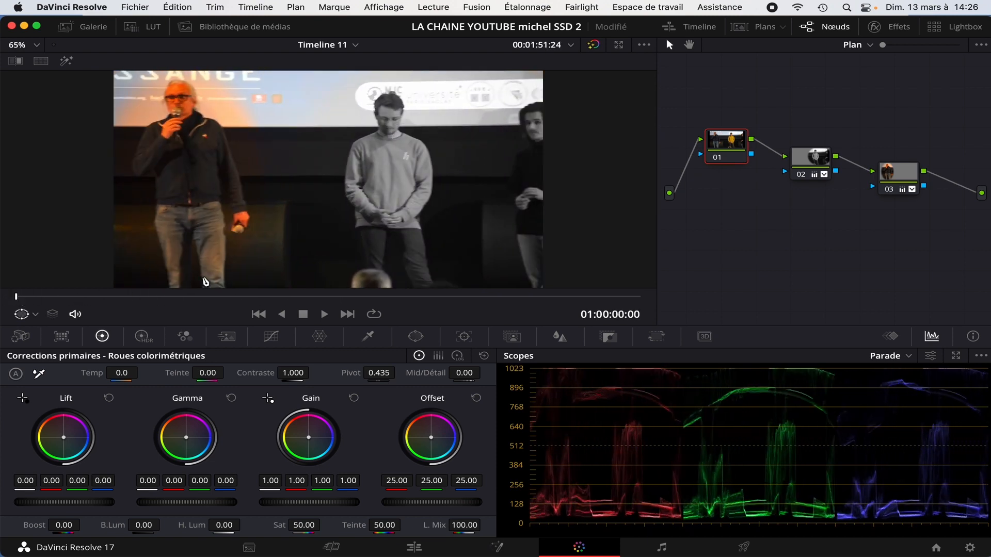